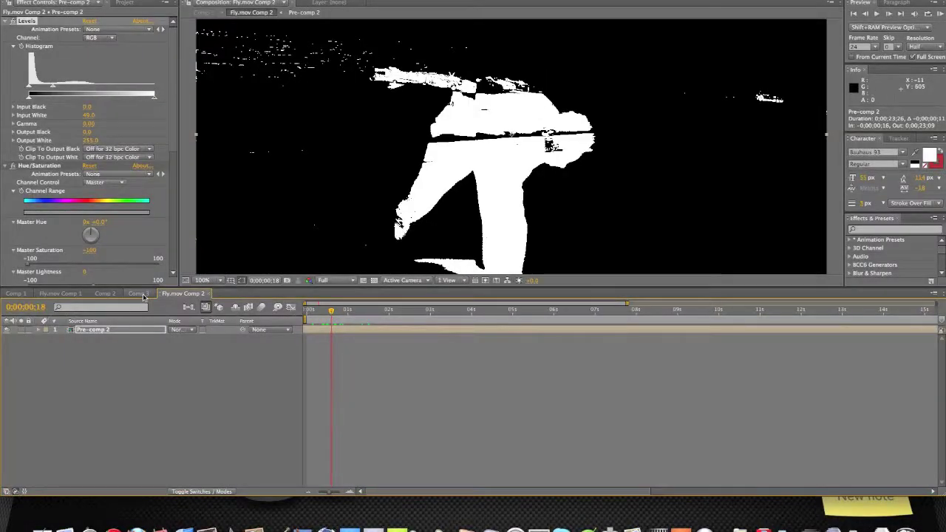
Step: Switch to Comp 3, collapse its expanded layer properties, and select Fly.mov Comp 2 in the Project panel
left_click(140, 294)
left_click(38, 330)
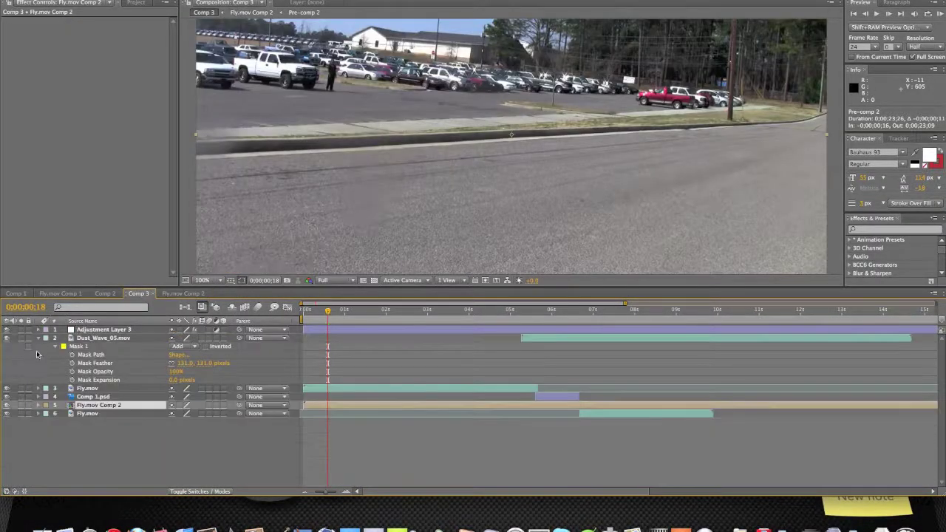
left_click(38, 338)
left_click(69, 388)
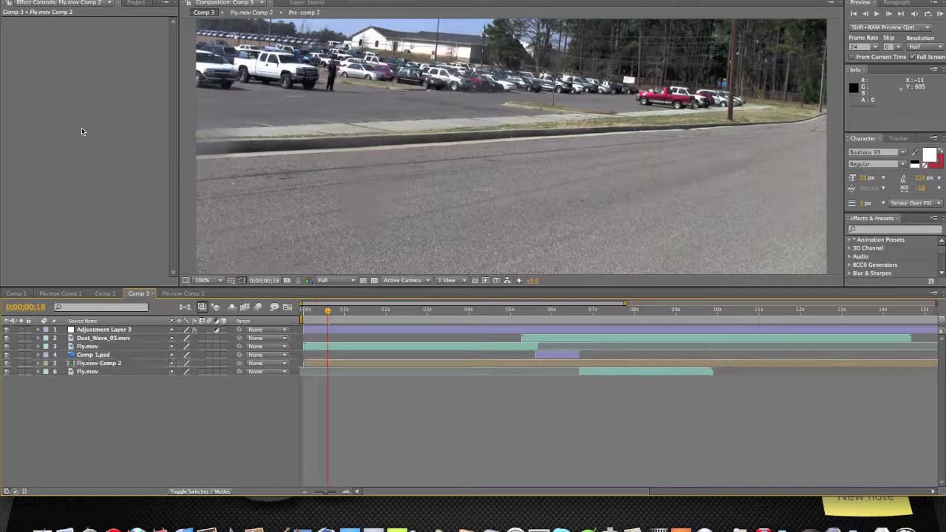
left_click(130, 3)
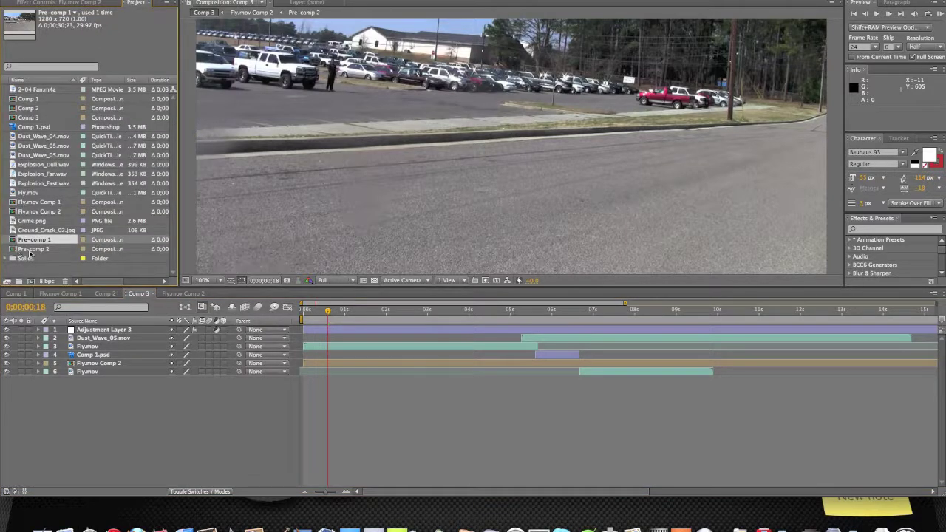
left_click(42, 212)
Step: Add Fly.mov Comp 2 to Comp 3 and slide the new layer to start around 06;20
left_click_drag(42, 213, 132, 370)
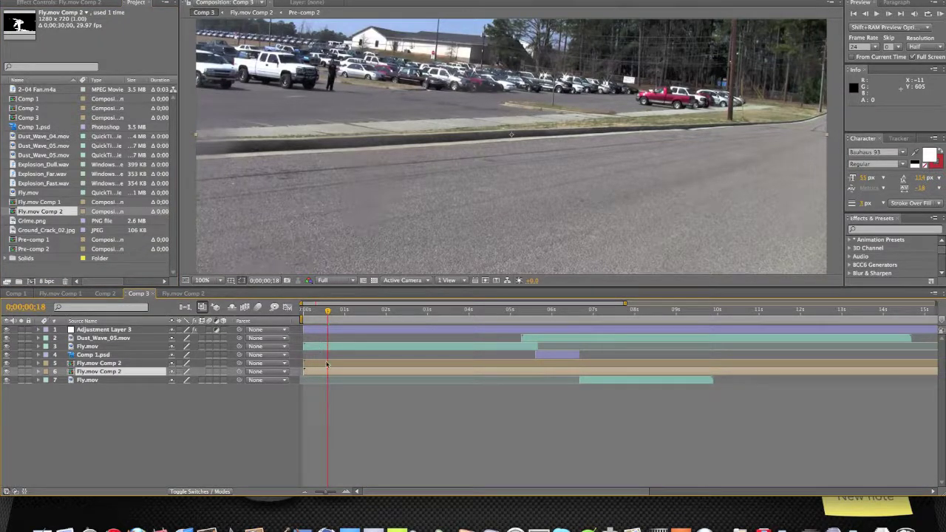
left_click_drag(327, 364, 560, 366)
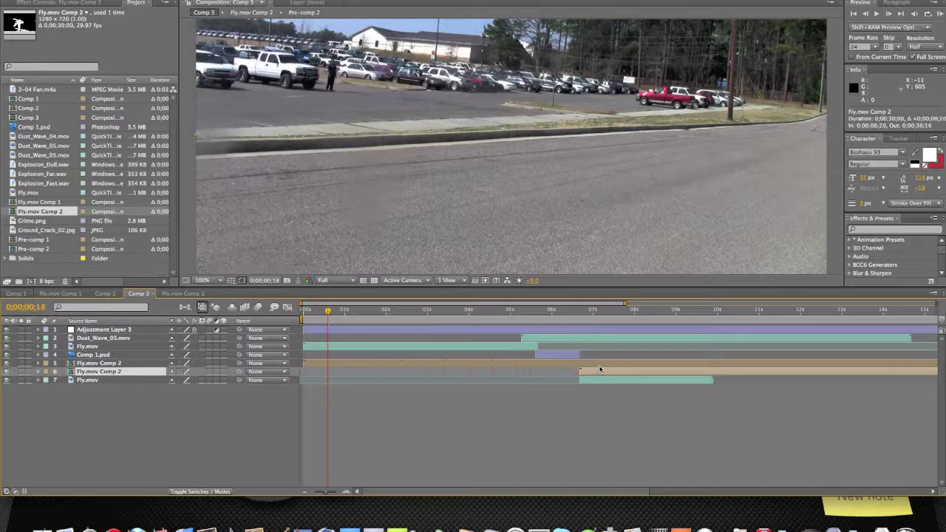
left_click(580, 311)
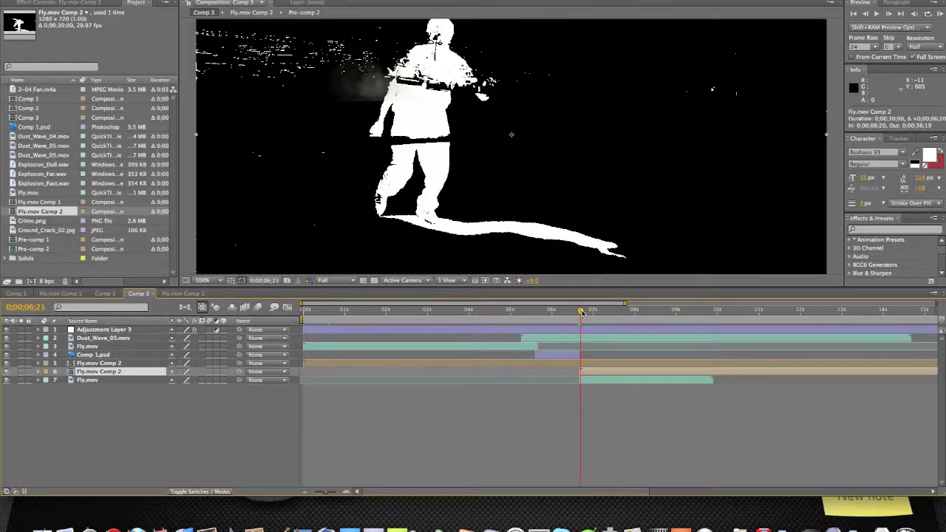
left_click_drag(581, 311, 599, 313)
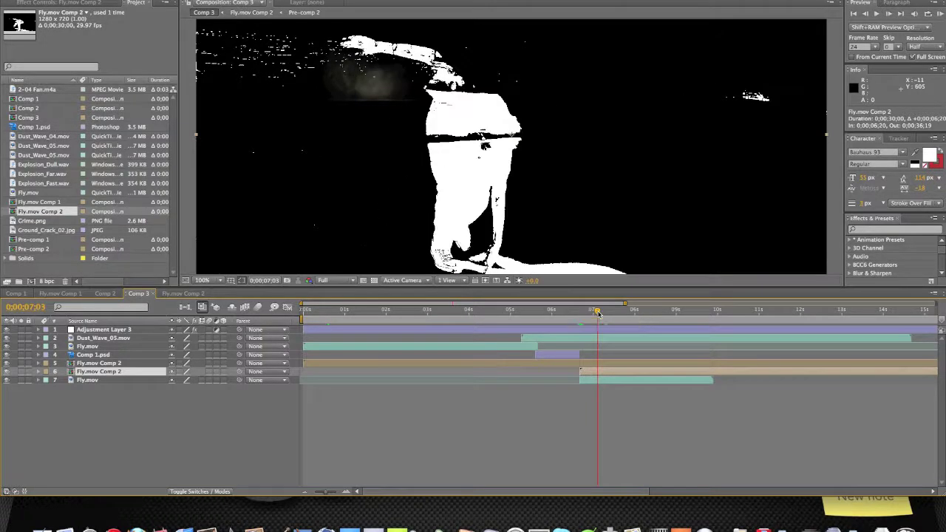
Step: Delete the old full-length Fly.mov Comp 2 layer
key("ctrl+Up")
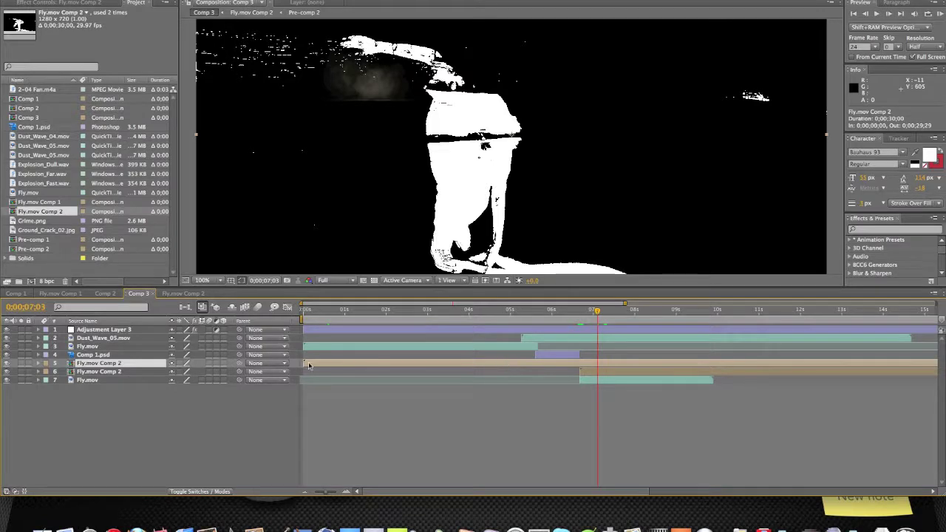
left_click(86, 372)
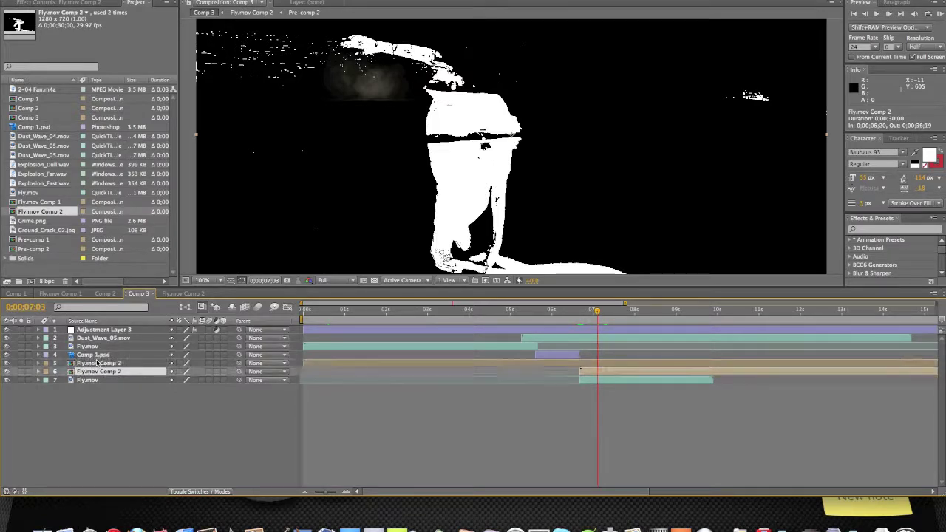
left_click(97, 363)
key("Delete")
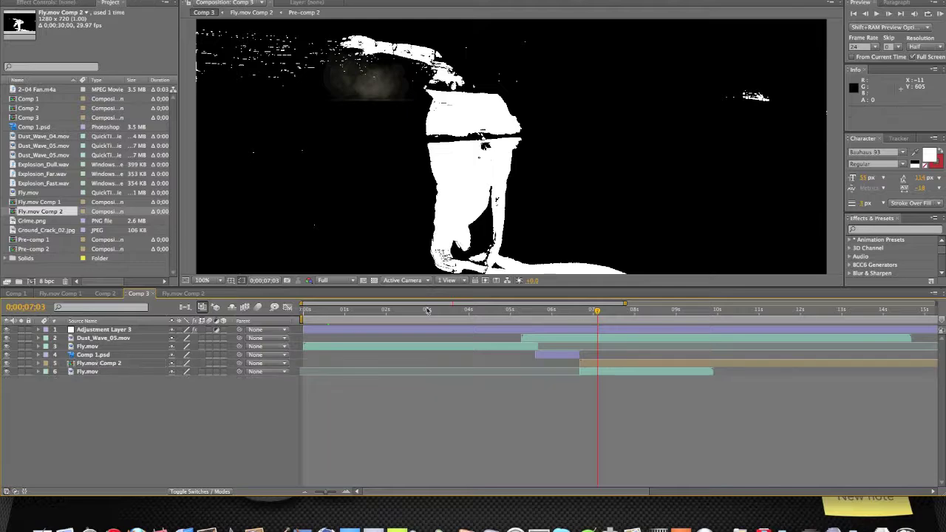
mouse_move(598, 313)
left_mouse_down()
mouse_move(584, 314)
mouse_move(598, 314)
left_mouse_up()
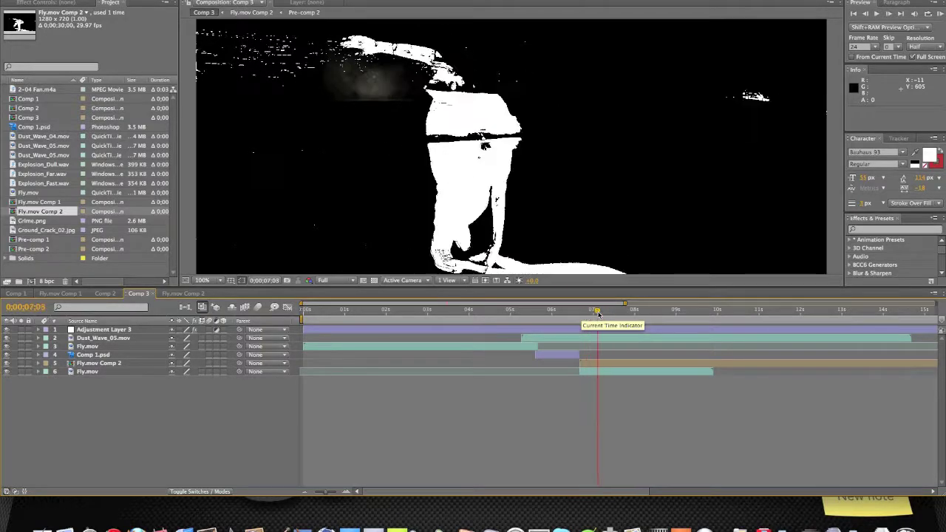
Step: Set the Fly.mov layer's track matte to Luma Matte "Fly.mov Comp 2" to cut out the dancer
left_click(99, 365)
left_click(101, 371)
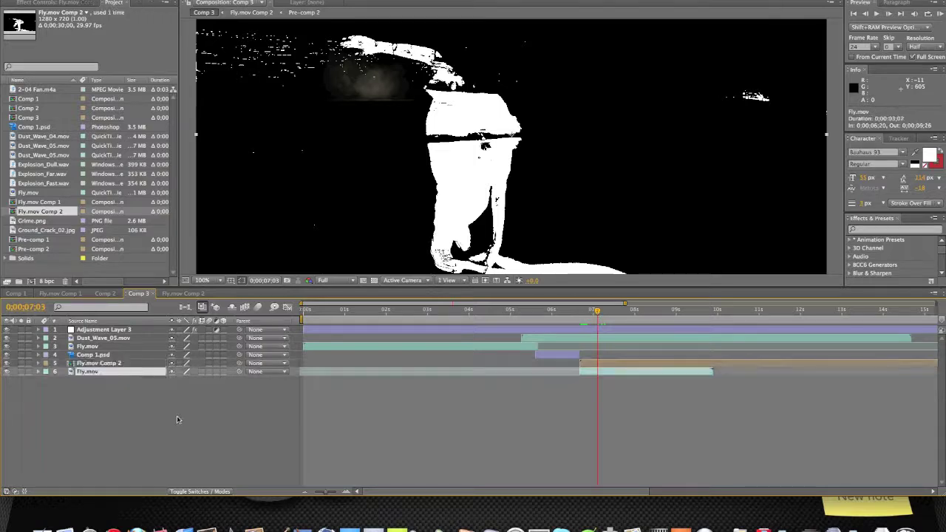
left_click(215, 493)
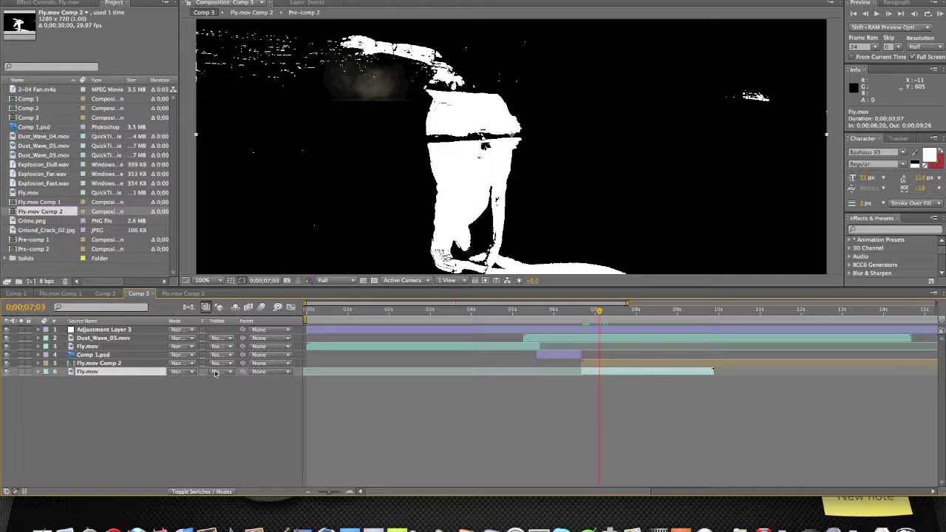
left_click(215, 372)
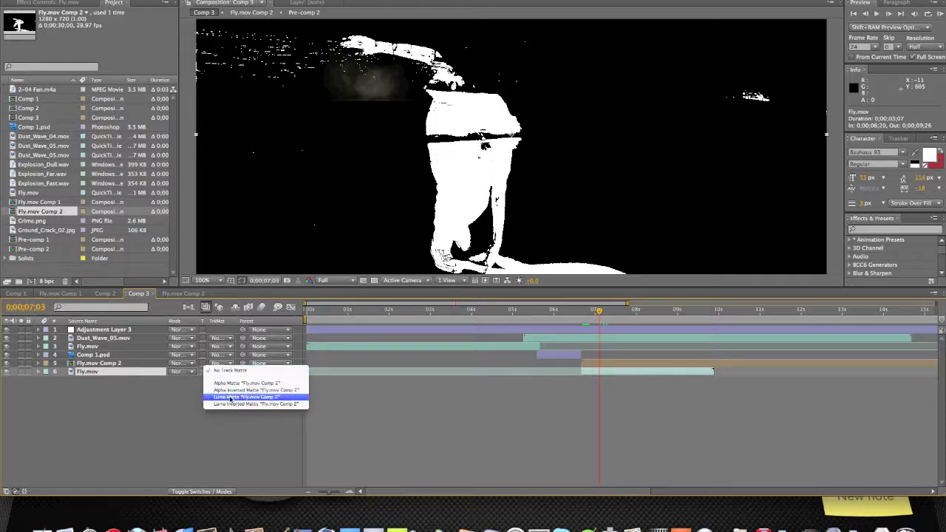
left_click(232, 399)
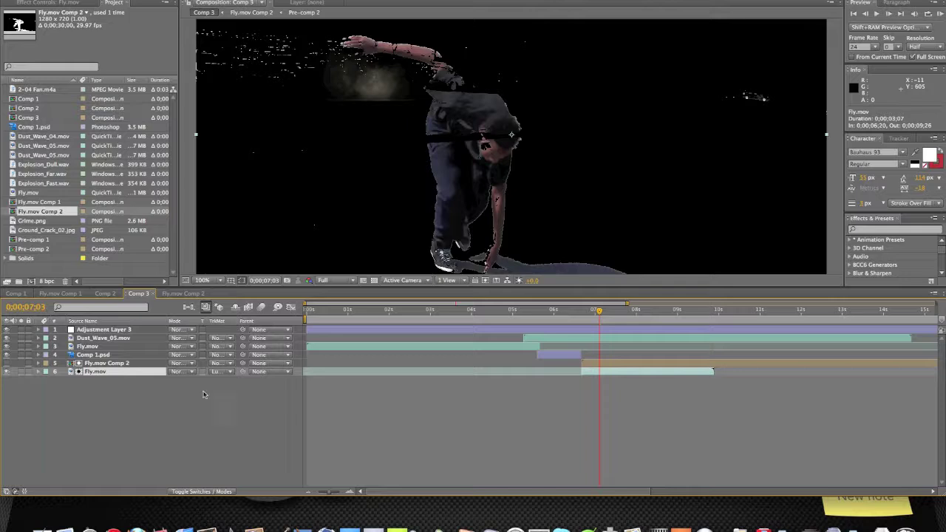
left_click(95, 347)
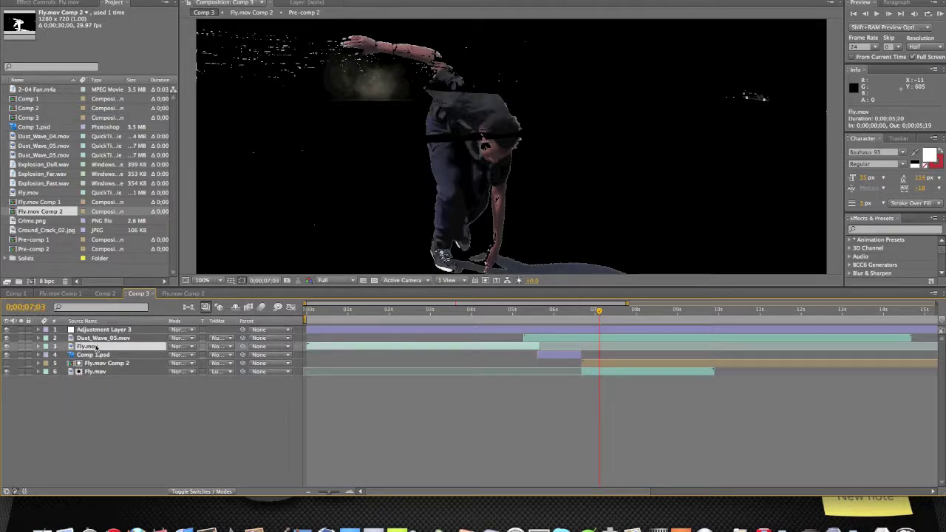
Step: Try a duplicate Fly.mov at the bottom of the stack with a trimmed end, then delete it
key("super+d")
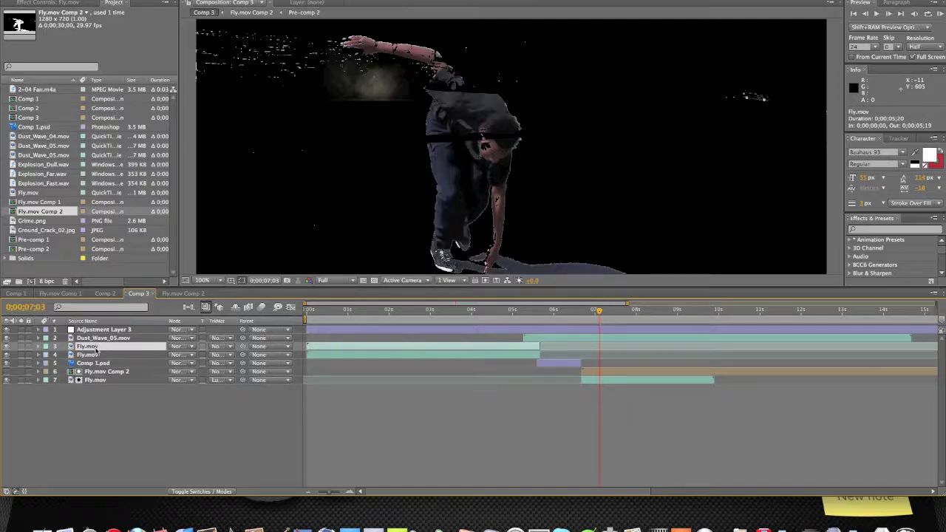
left_click_drag(95, 351, 106, 411)
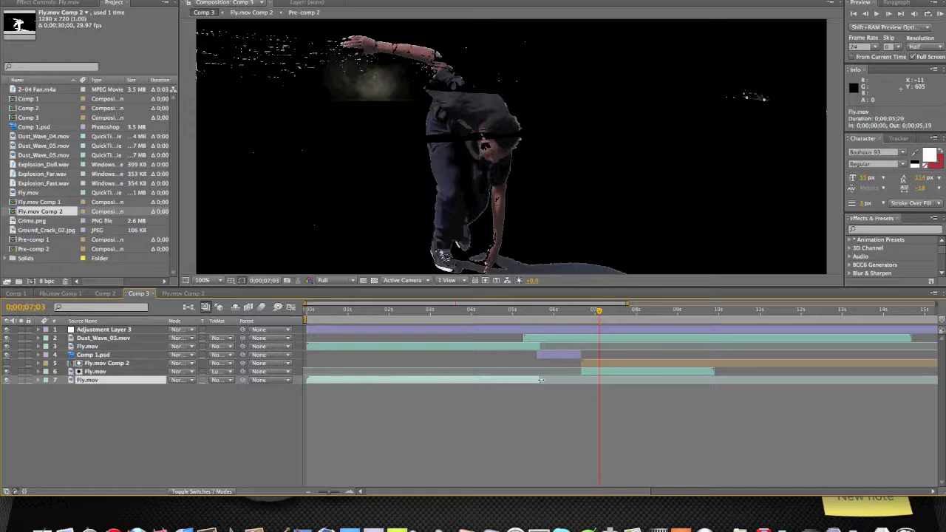
left_click_drag(539, 380, 601, 380)
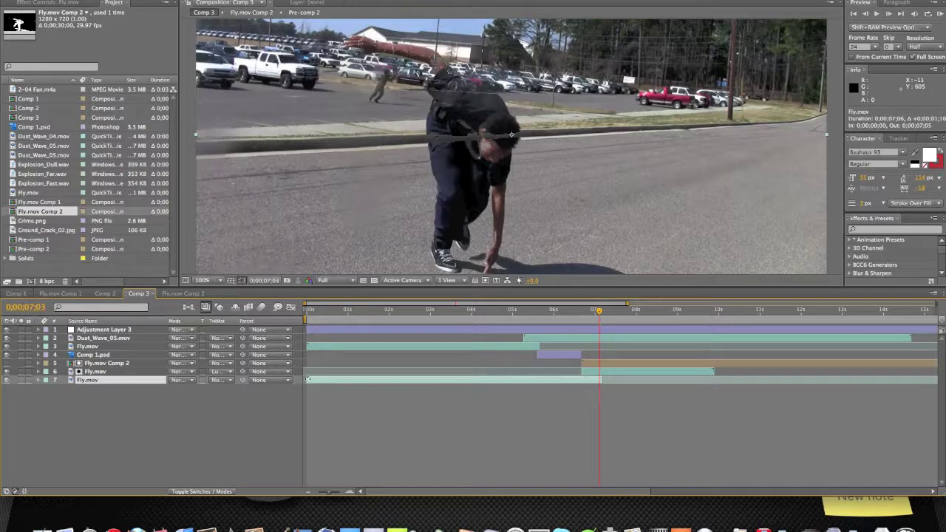
mouse_move(603, 380)
left_mouse_down()
mouse_move(867, 380)
mouse_move(584, 380)
left_mouse_up()
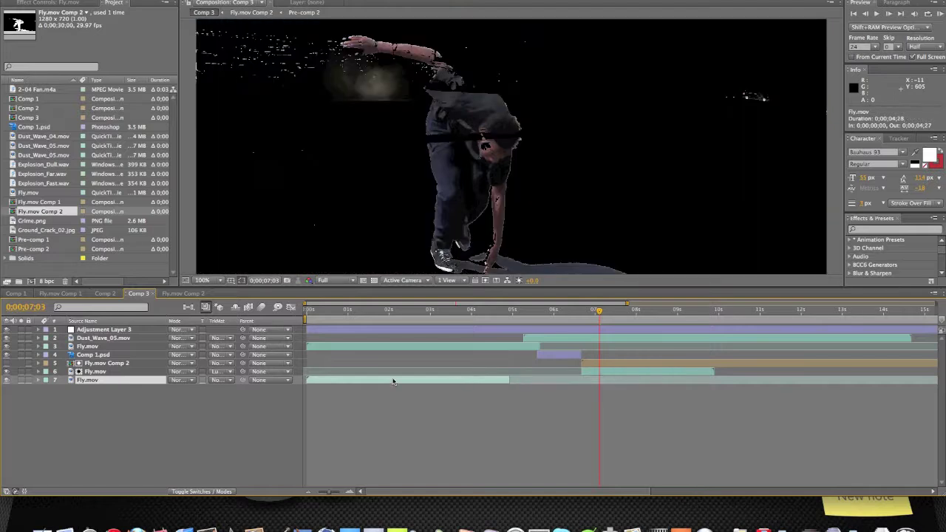
key("Delete")
Step: Remove Fly.mov's track matte, duplicate it, and give the upper copy Luma Matte "Fly.mov Comp 2" again
left_click(227, 372)
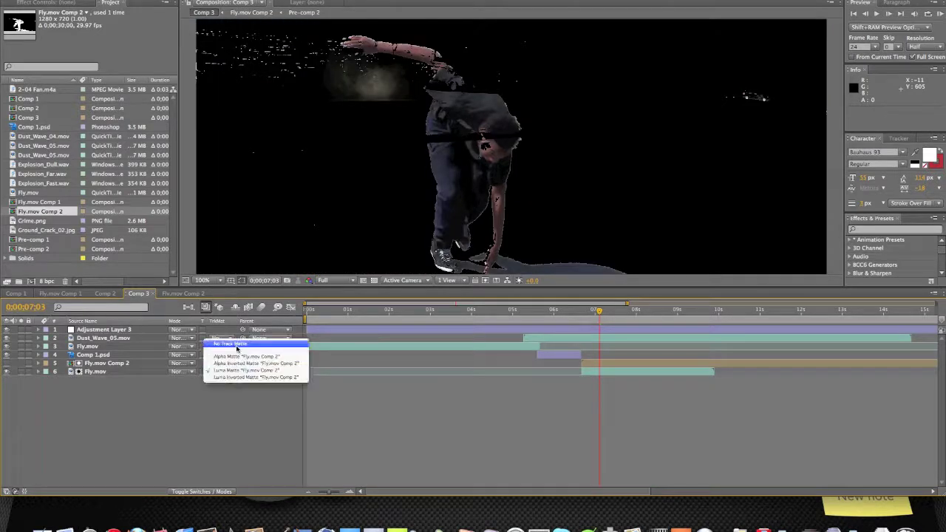
left_click(235, 339)
left_click(107, 372)
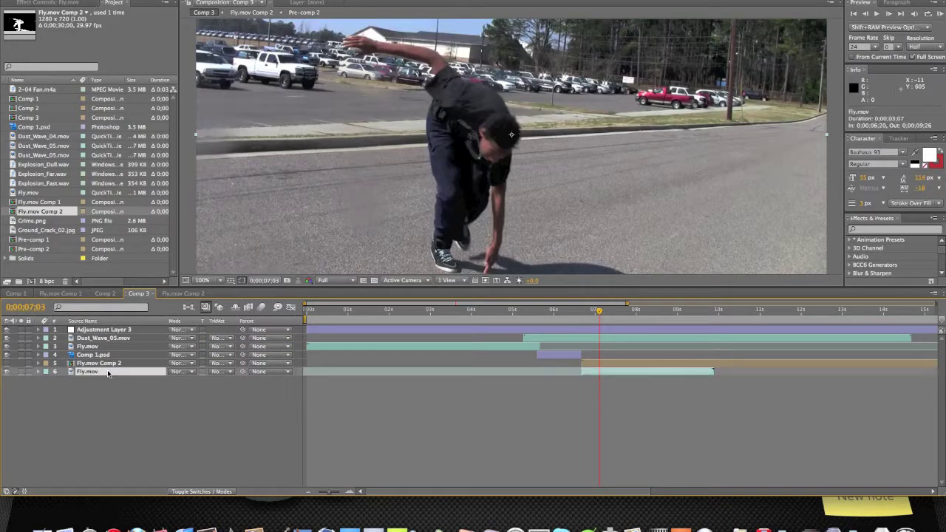
key("super+d")
left_click(222, 374)
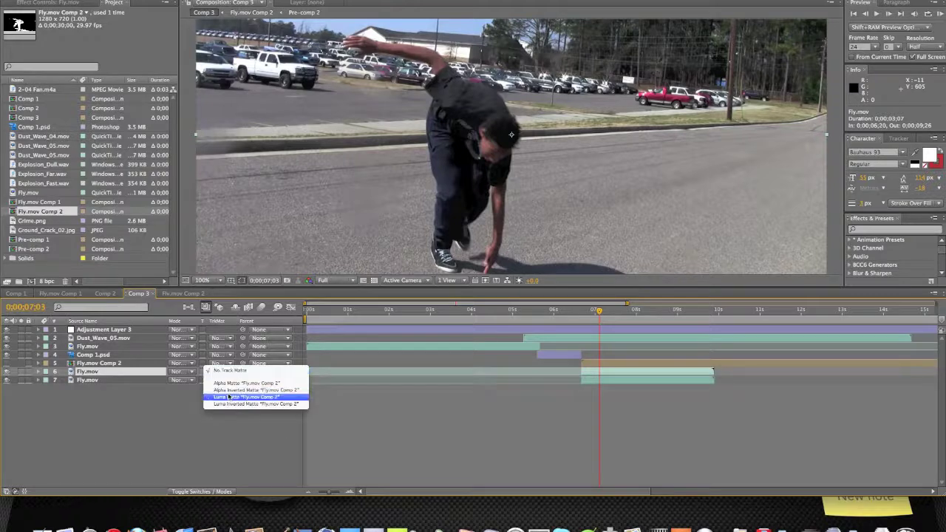
left_click(230, 396)
left_click(130, 380)
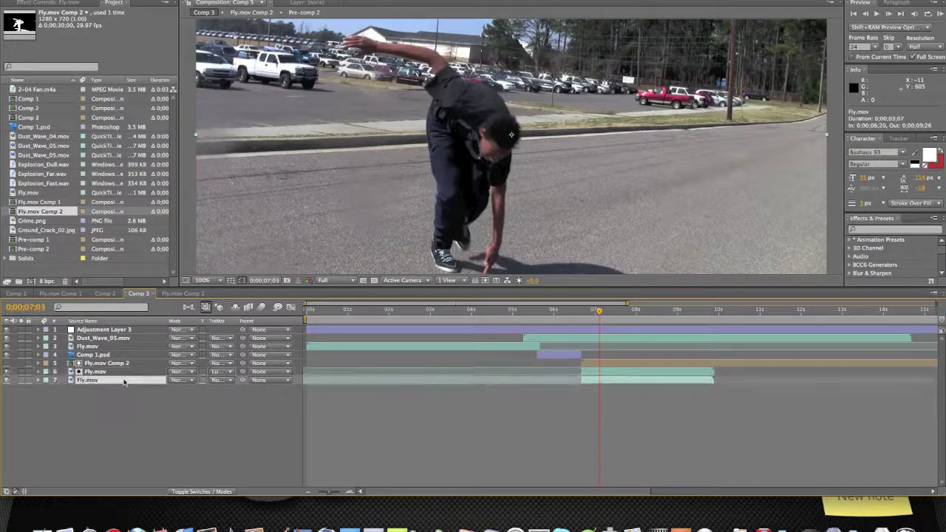
mouse_move(600, 322)
left_mouse_down()
mouse_move(584, 318)
mouse_move(611, 321)
mouse_move(592, 320)
left_mouse_up()
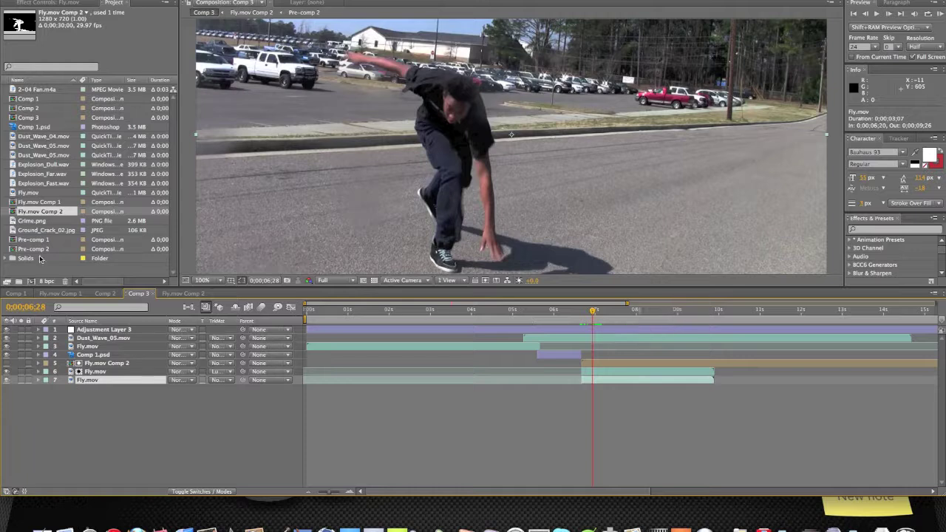
Step: Add Ground_Crack_02.jpg to Comp 3 as layer 7 below the matted Fly.mov, then select it
left_click_drag(39, 231, 148, 380)
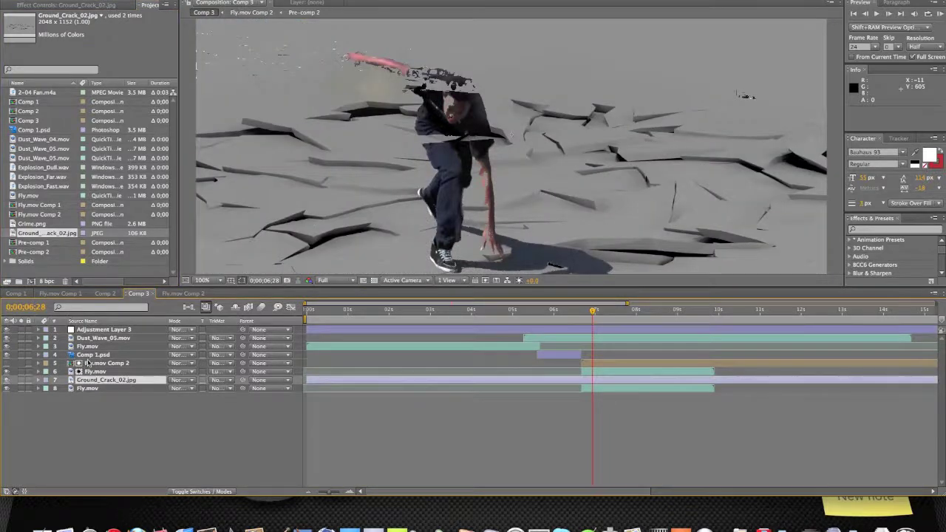
left_click(90, 371)
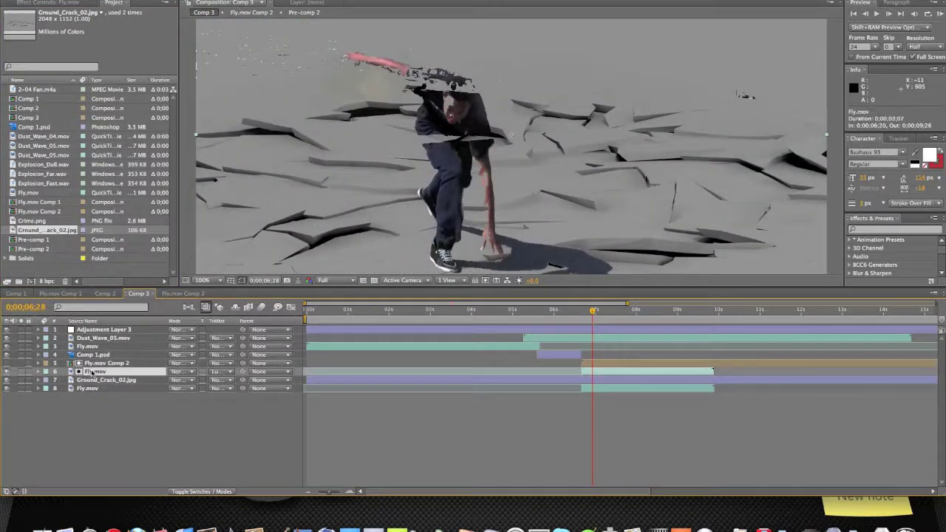
mouse_move(330, 195)
left_mouse_down()
mouse_move(340, 222)
mouse_move(344, 208)
left_mouse_up()
key("super+z")
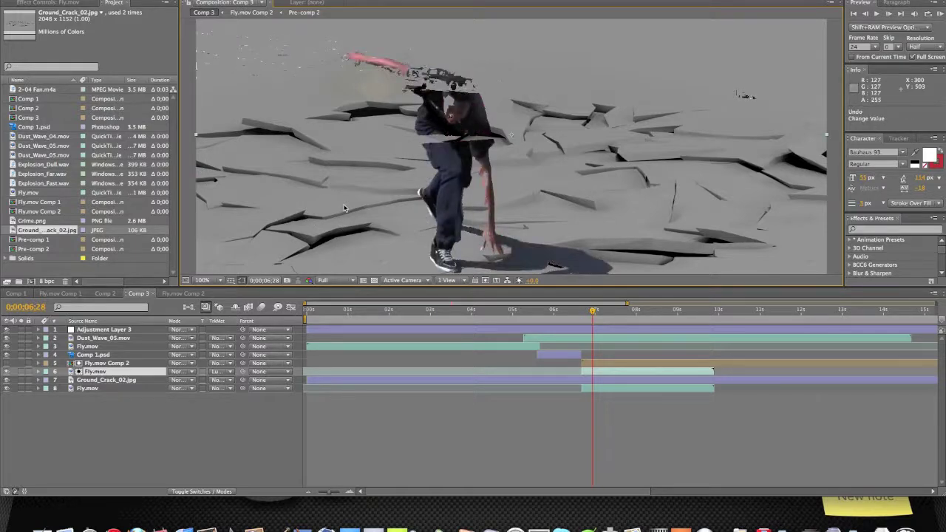
left_click(105, 381)
Step: Scale Ground_Crack_02.jpg down to roughly 46% by 49% using its corner handle
key("comma")
key("comma")
key("comma")
key("comma")
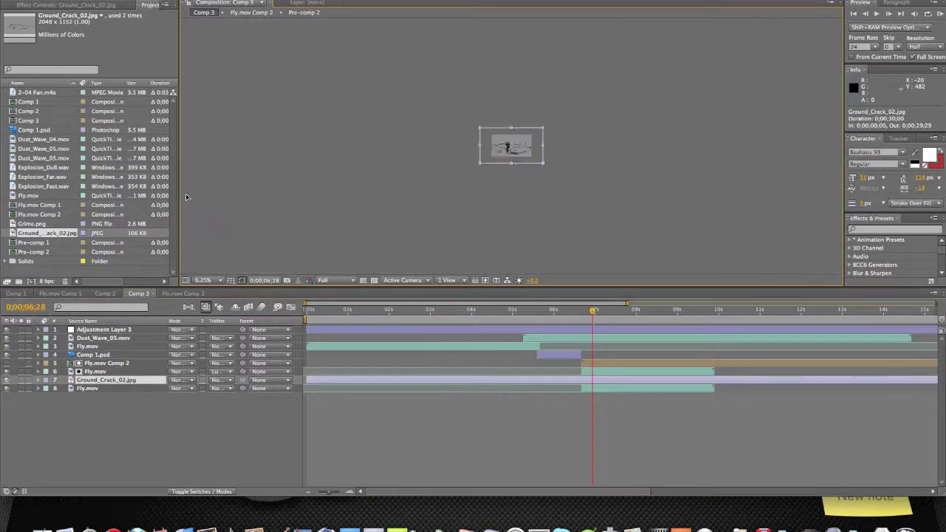
left_click_drag(385, 75, 465, 154)
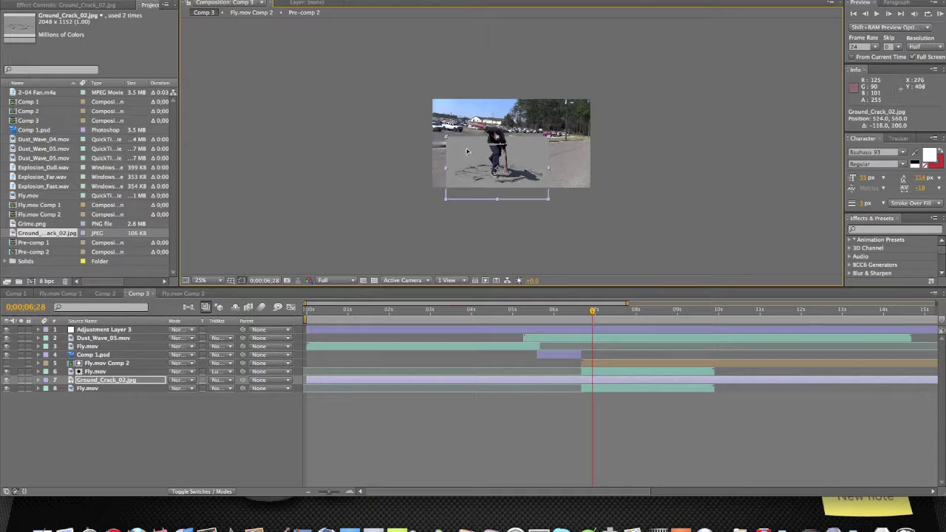
key("period")
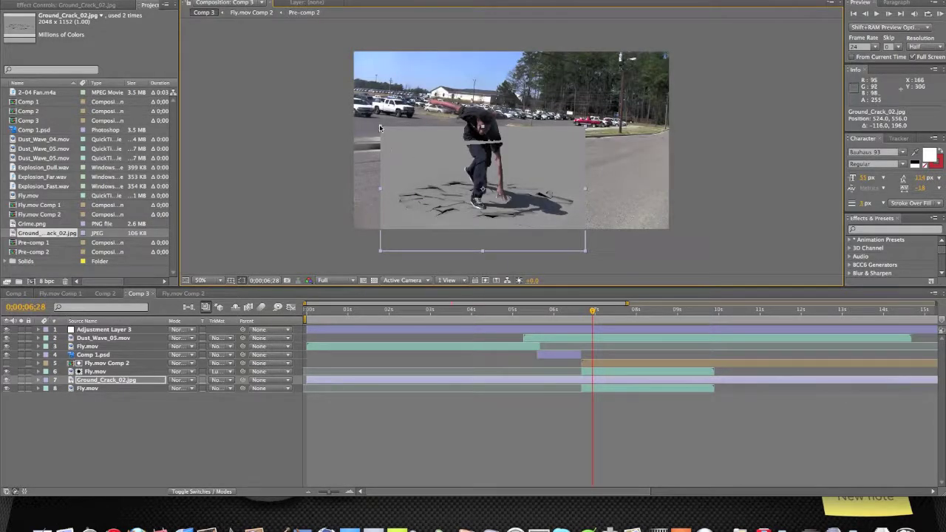
left_click_drag(380, 125, 378, 124)
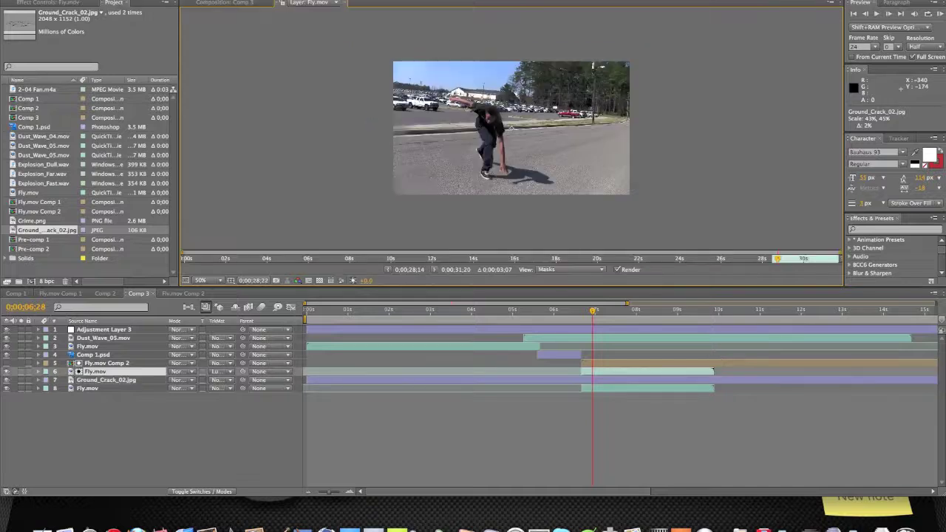
left_click(415, 170)
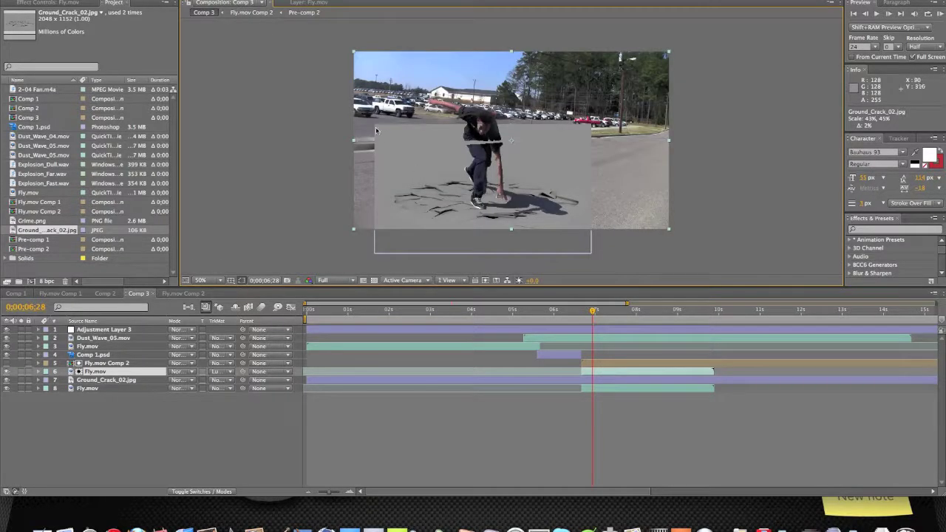
left_click(104, 380)
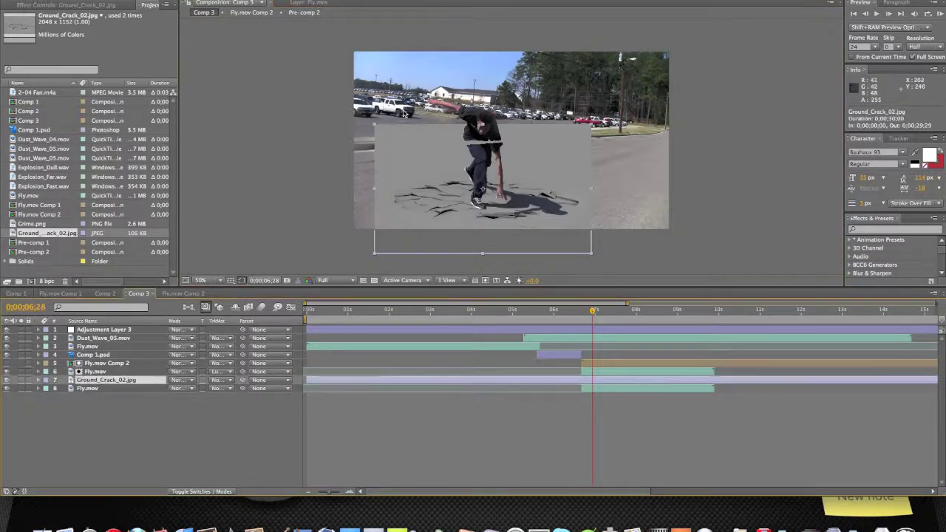
left_click_drag(364, 116, 366, 119)
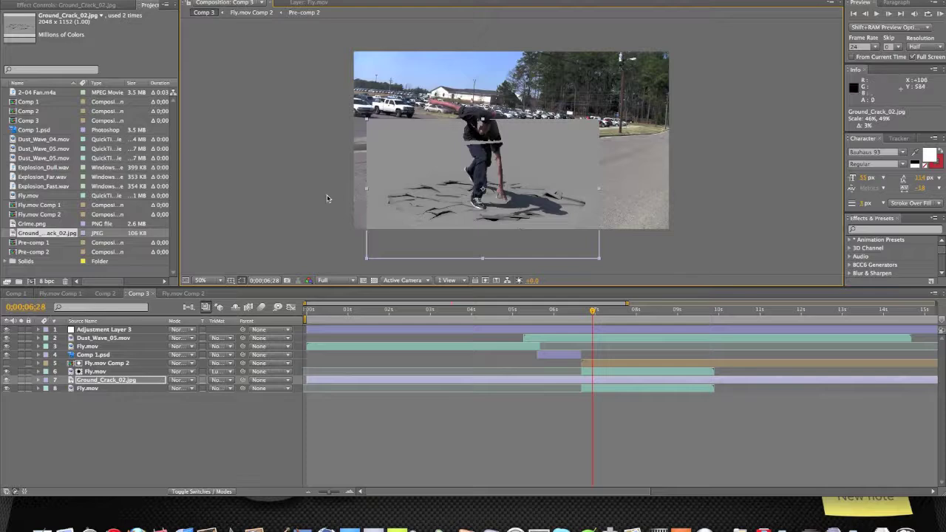
Step: Set Ground_Crack_02.jpg's blending mode to Overlay
left_click(180, 380)
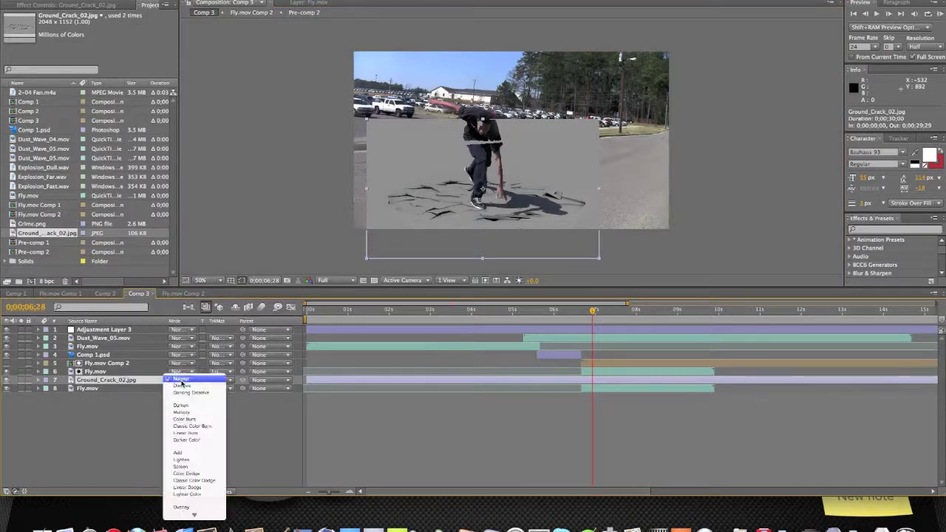
left_click(190, 507)
left_click(230, 226)
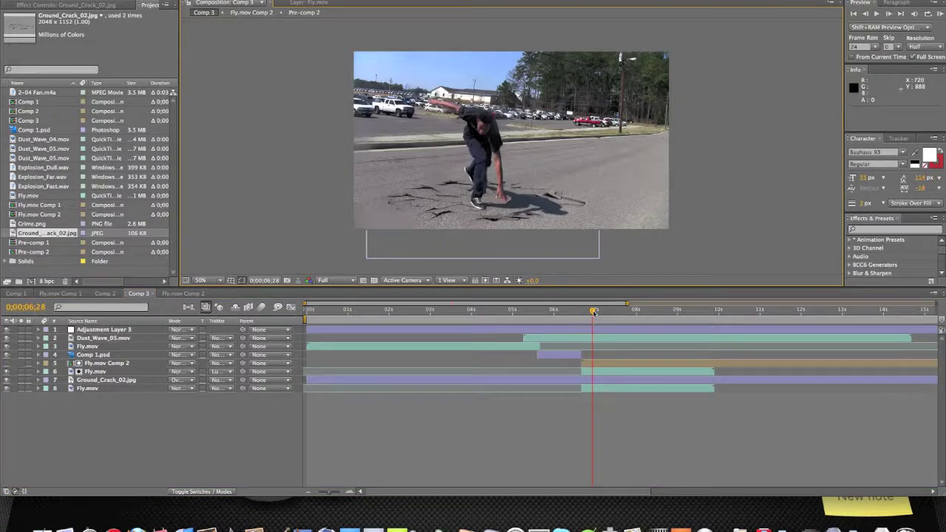
Step: Scrub through the landing frames, ending just before the dancer lands
key("Page_Up")
key("Page_Up")
key("Page_Up")
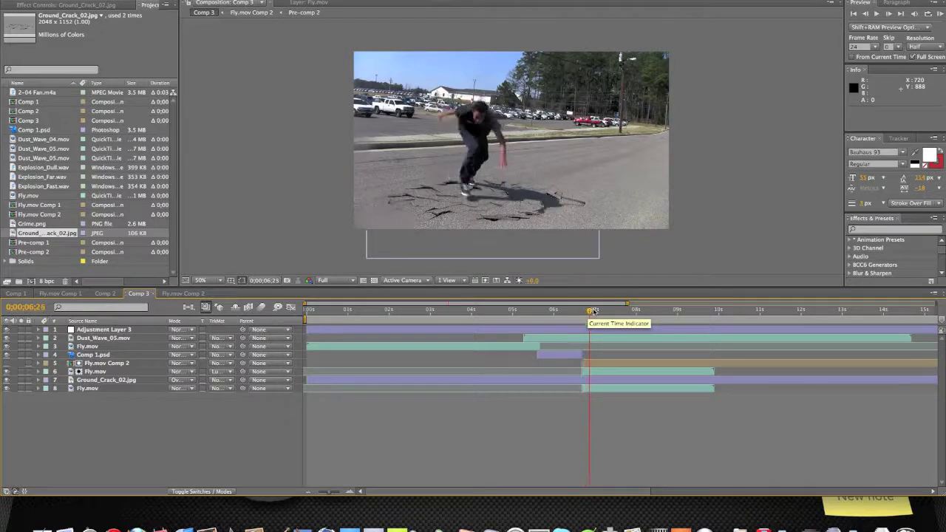
key("Page_Down")
key("Page_Down")
key("Page_Down")
key("Page_Down")
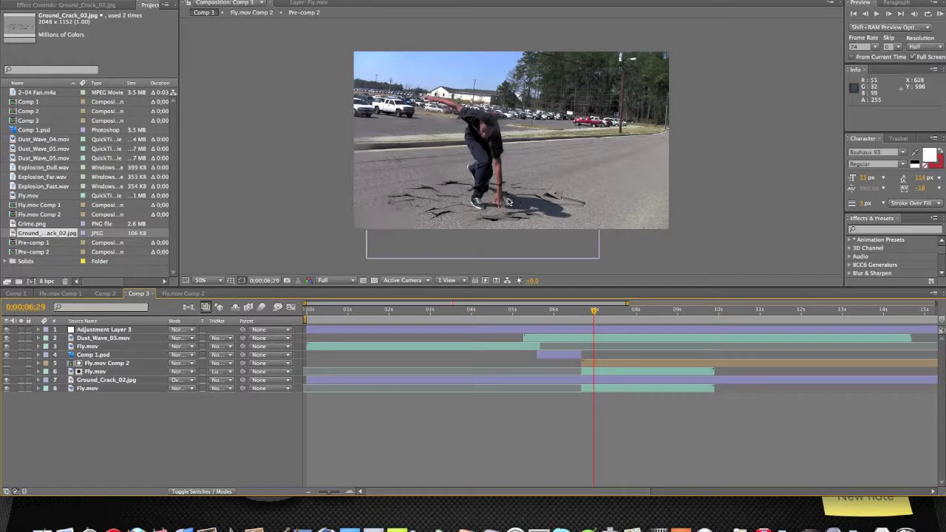
left_click_drag(595, 310, 595, 314)
left_click_drag(593, 313, 583, 317)
Step: Move Ground_Crack_02.jpg to about 458, 494 so the cracks sit under the dancer's landing
left_click(120, 380)
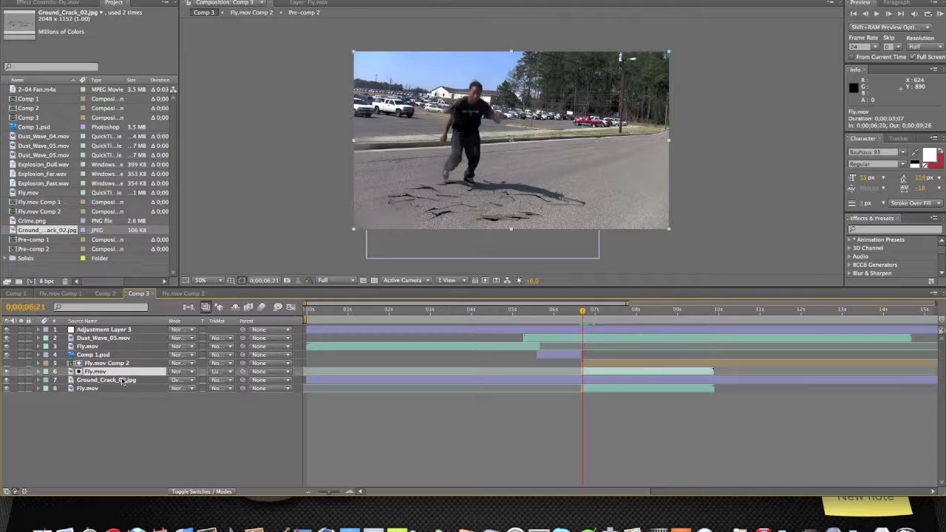
left_click_drag(459, 241, 438, 224)
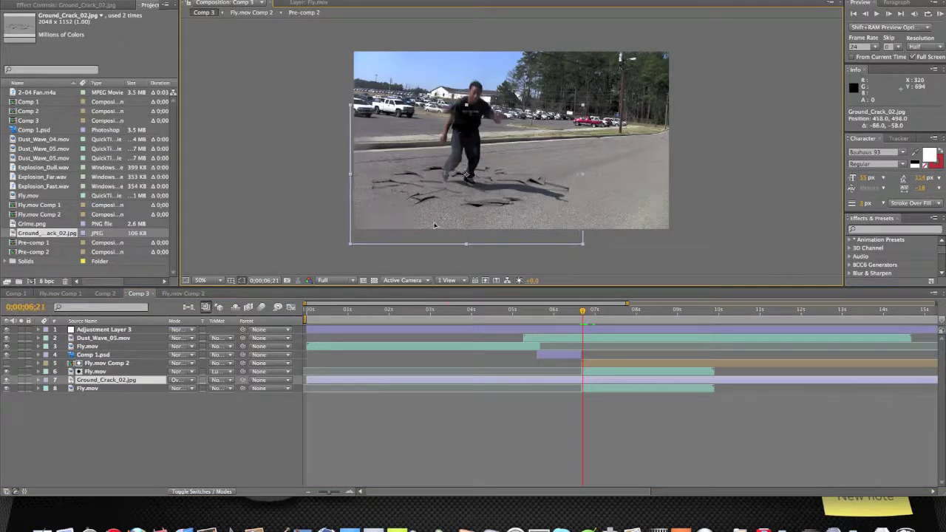
left_click(276, 175)
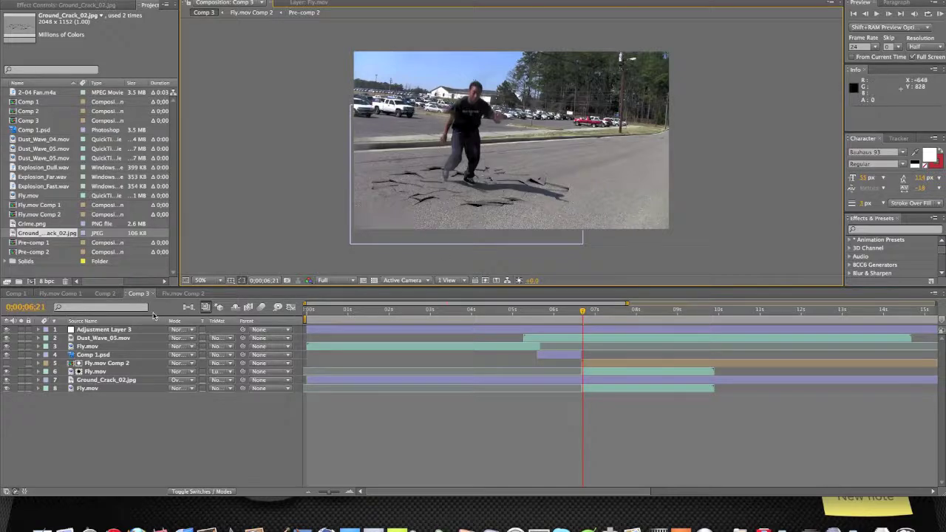
left_click(127, 331)
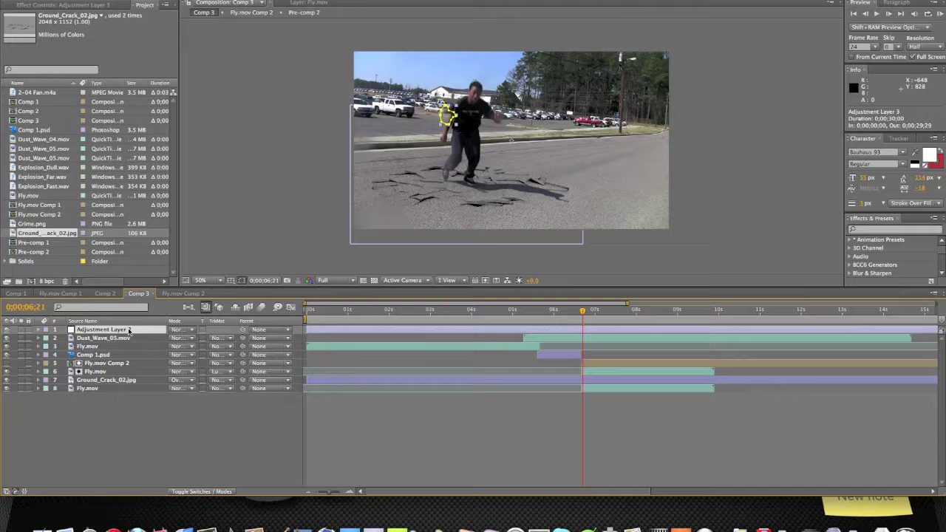
Step: Duplicate Adjustment Layer 3 and delete Mask 1 from the copy
key("super+d")
key("m")
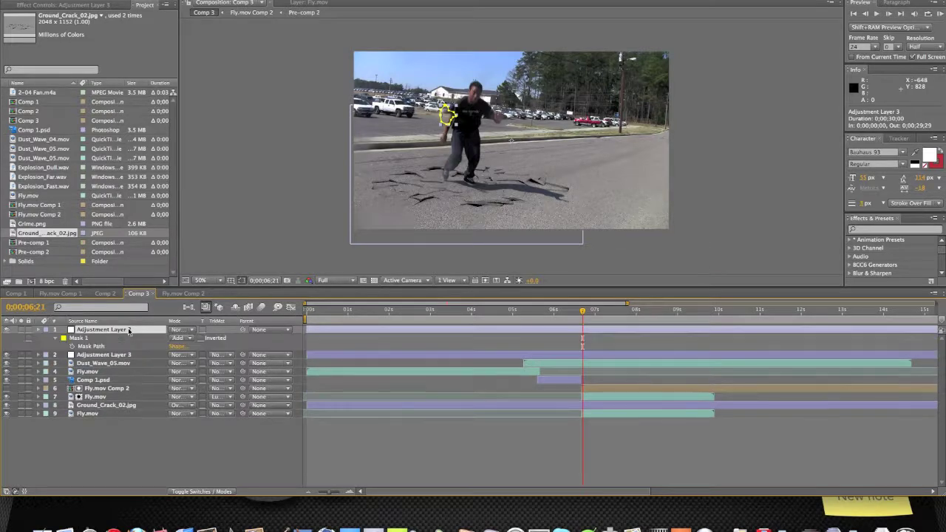
left_click(79, 338)
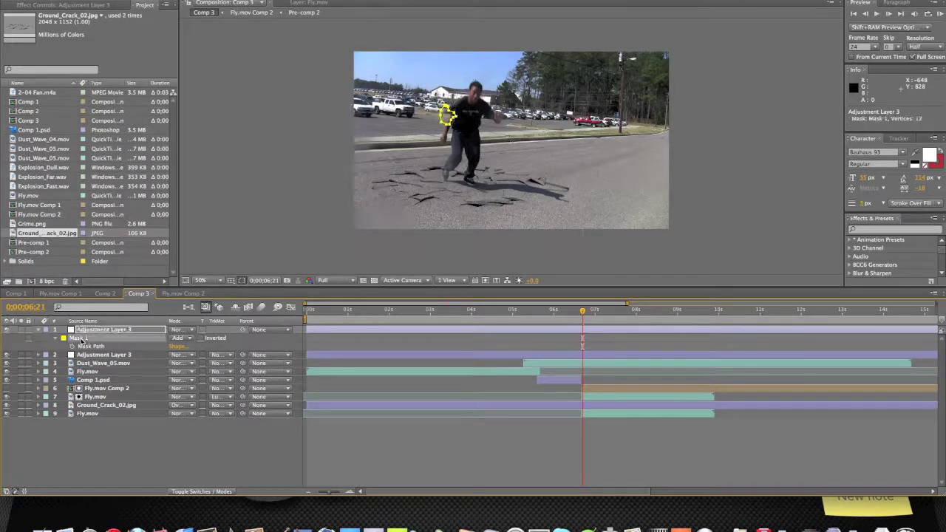
key("Delete")
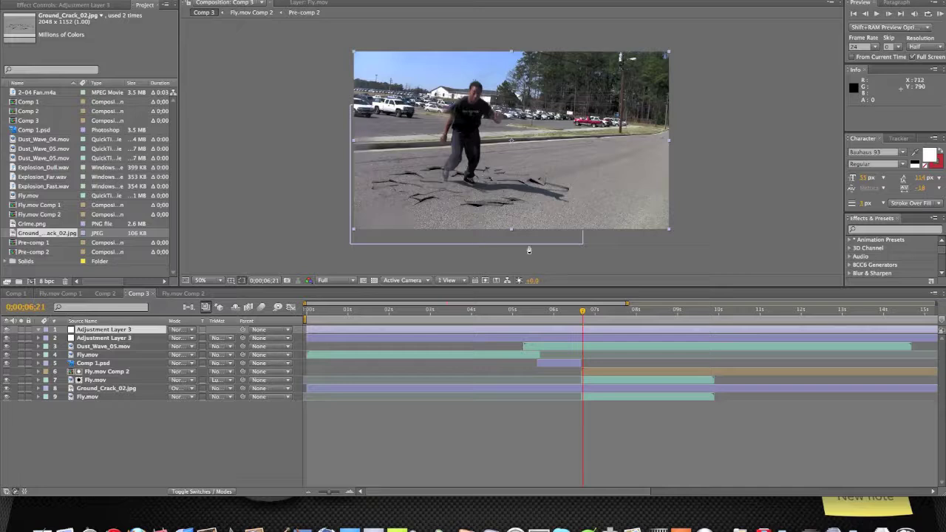
Step: Start a Pen-tool mask with three points up beside the person's leg
left_click(438, 188)
left_click(435, 166)
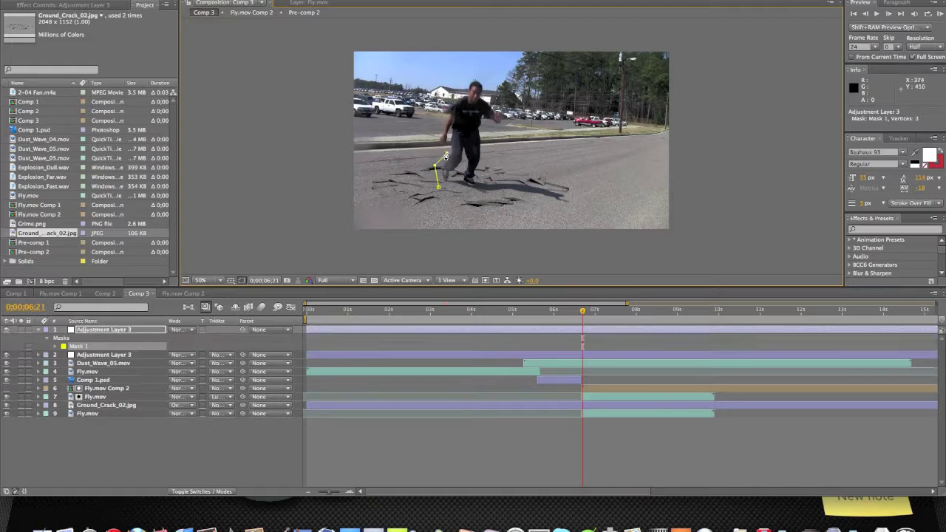
left_click(426, 147)
scroll(429, 116, "up", 3)
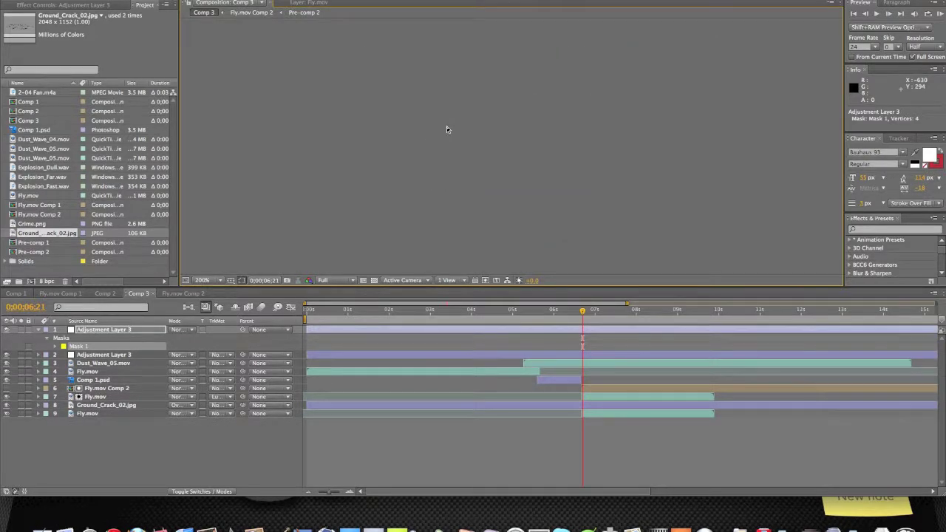
scroll(446, 129, "down", 10)
scroll(556, 175, "up", 1)
scroll(478, 143, "up", 1)
scroll(482, 139, "up", 1)
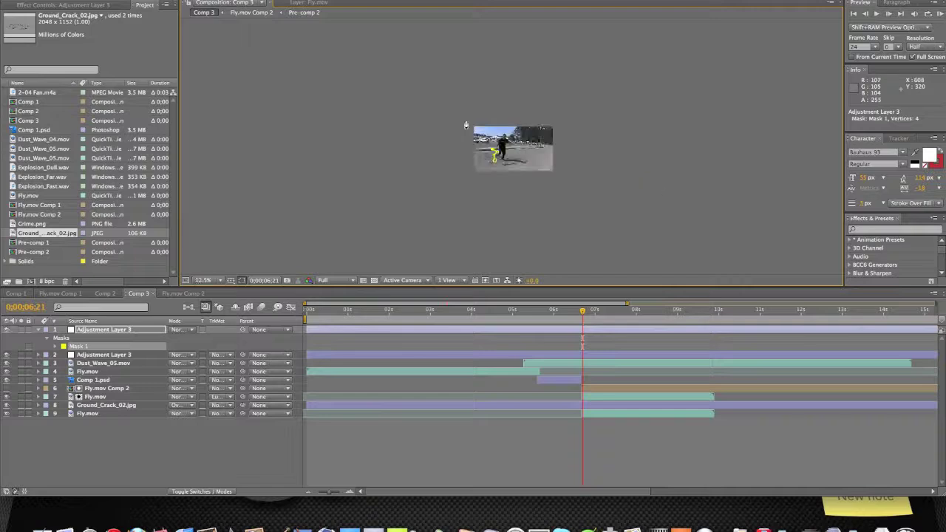
scroll(575, 177, "up", 2)
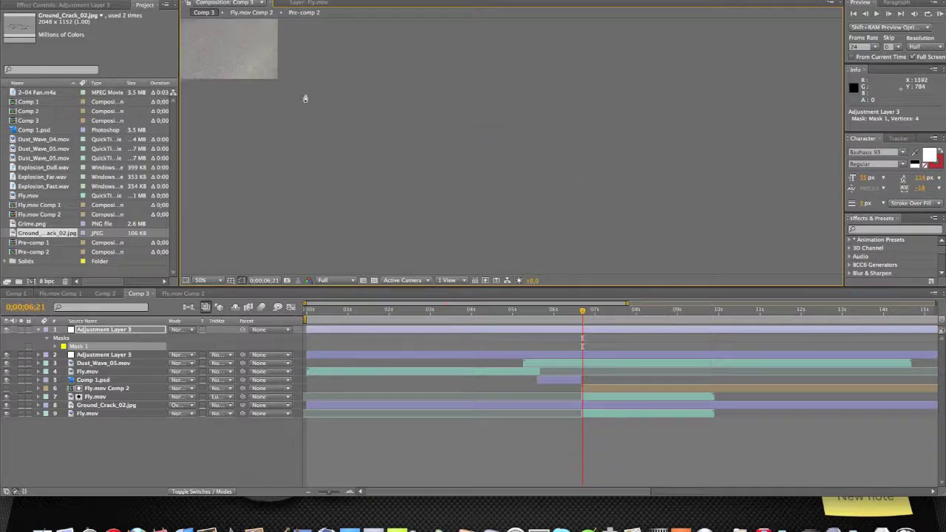
left_click_drag(300, 93, 488, 165)
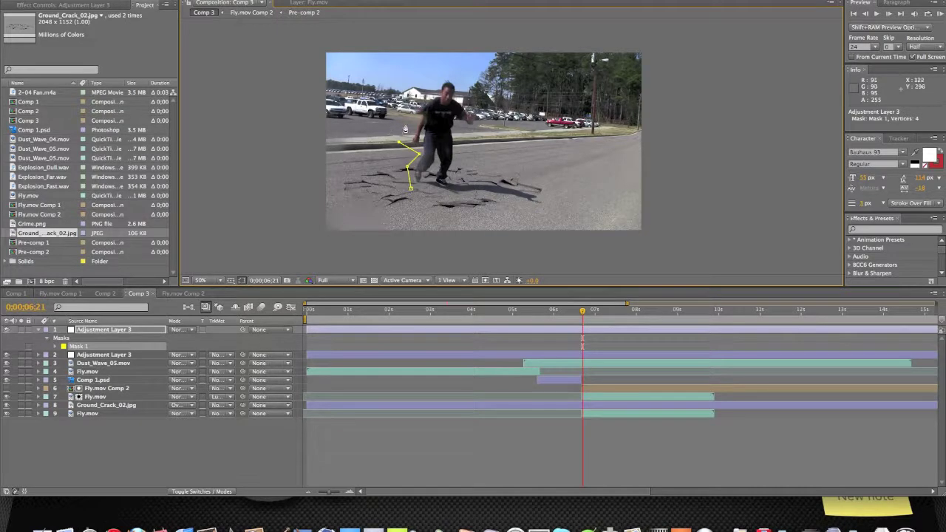
Step: Continue the mask over the head, down the right side and along the cracks, closing it
left_click(418, 92)
left_click(444, 78)
left_click(469, 95)
left_click(479, 105)
left_click(492, 120)
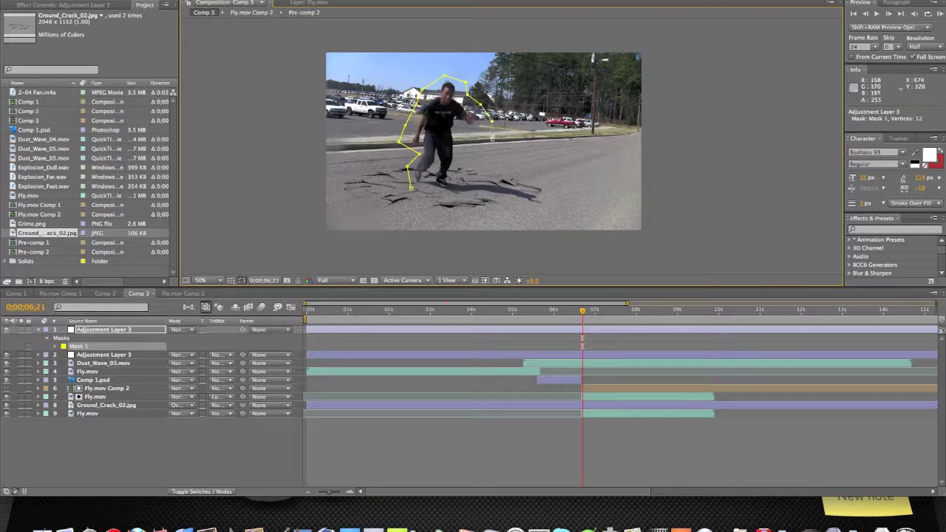
left_click(493, 136)
left_click(485, 148)
left_click(468, 141)
left_click(468, 158)
left_click(458, 180)
left_click(458, 194)
left_click(429, 196)
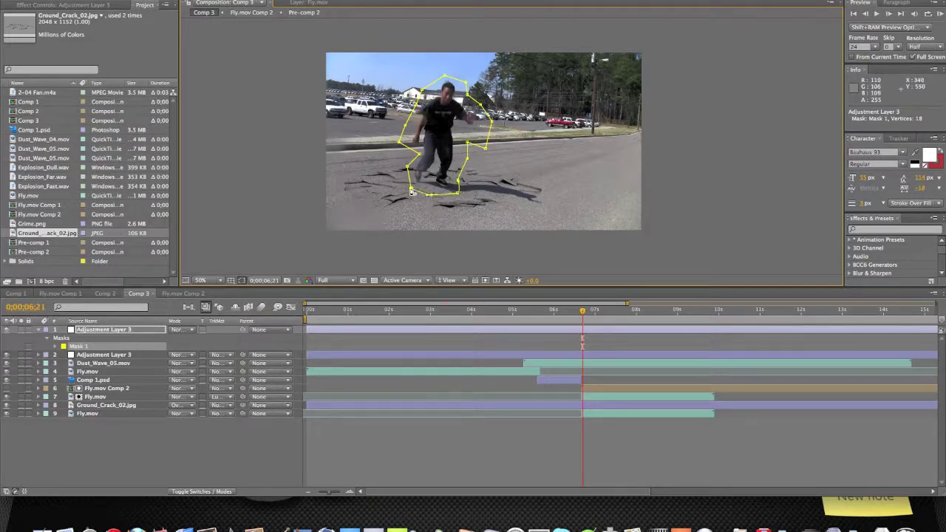
left_click(409, 189)
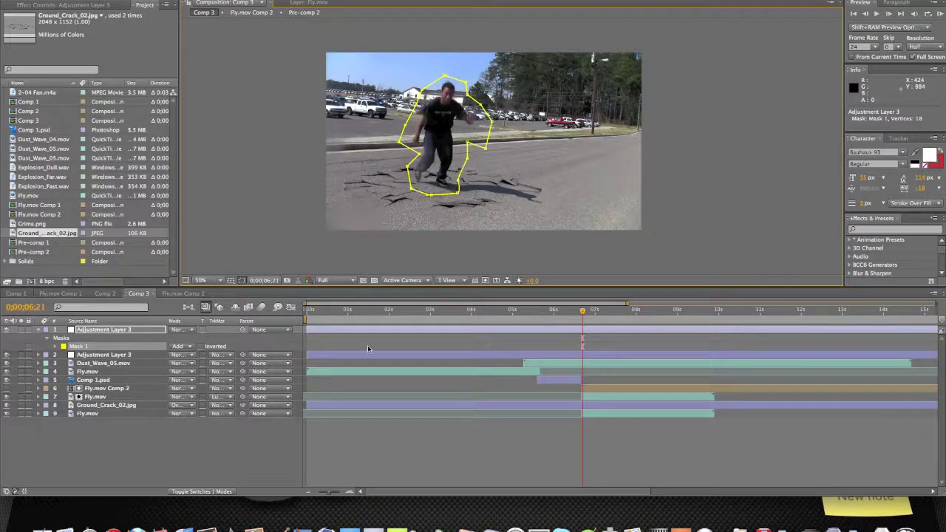
left_click(131, 329)
Step: Show Adjustment Layer 3's effect keyframes and Effect Controls, then step forward to the 6;22 landing
key("u")
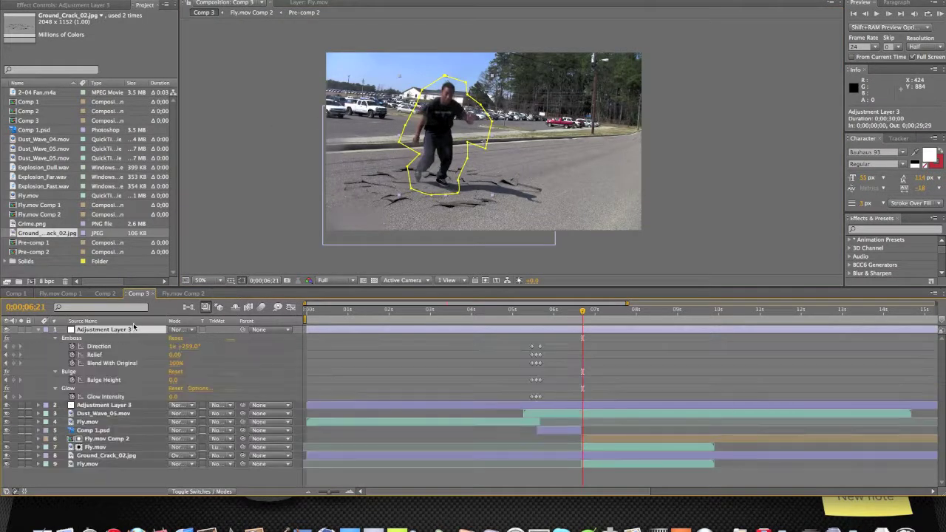
left_click_drag(526, 342, 592, 402)
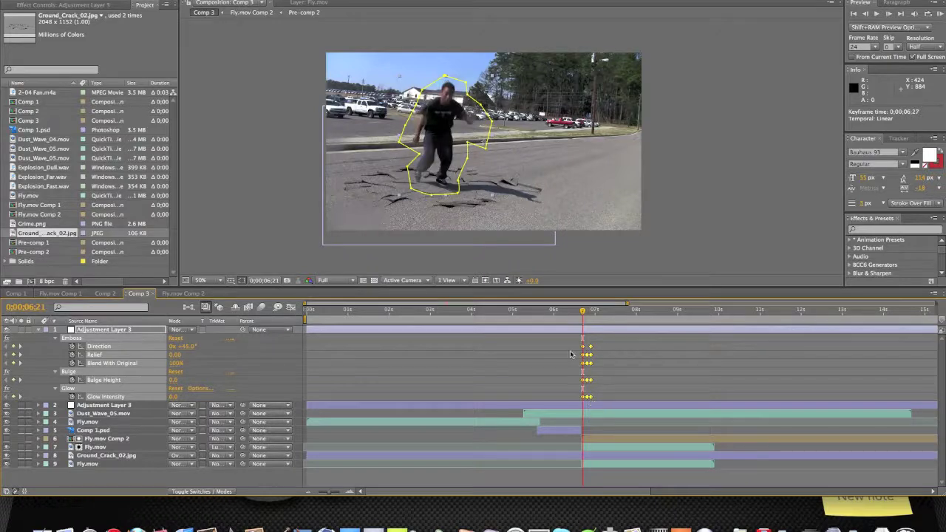
left_click(101, 332)
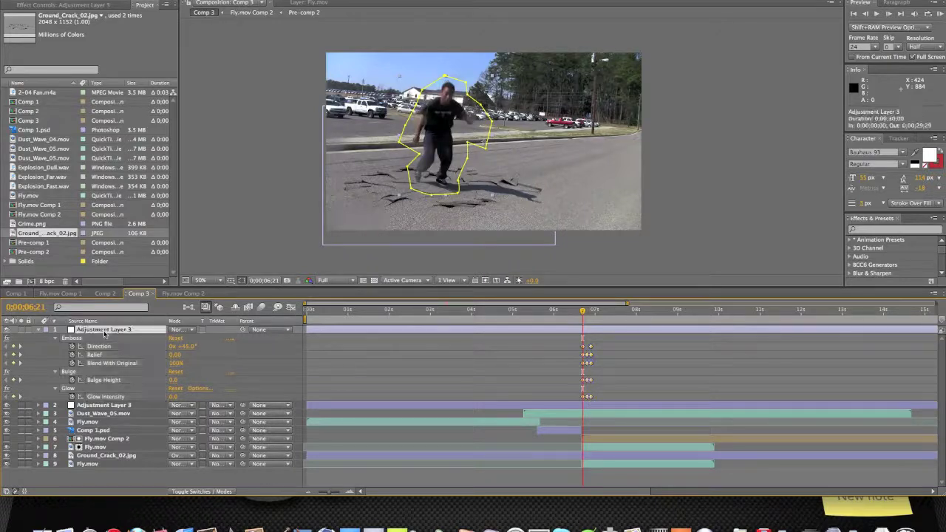
left_click(96, 5)
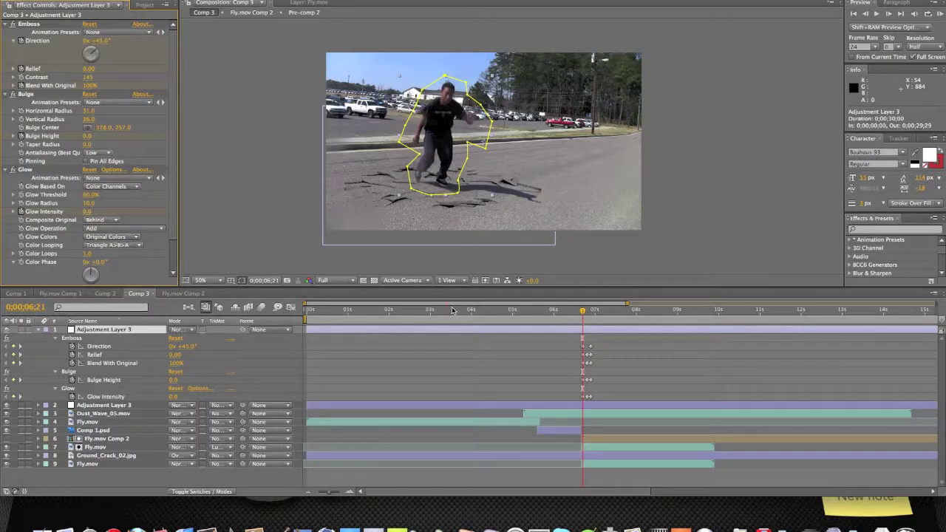
key("Page_Down")
key("Page_Down")
key("Page_Down")
key("Page_Down")
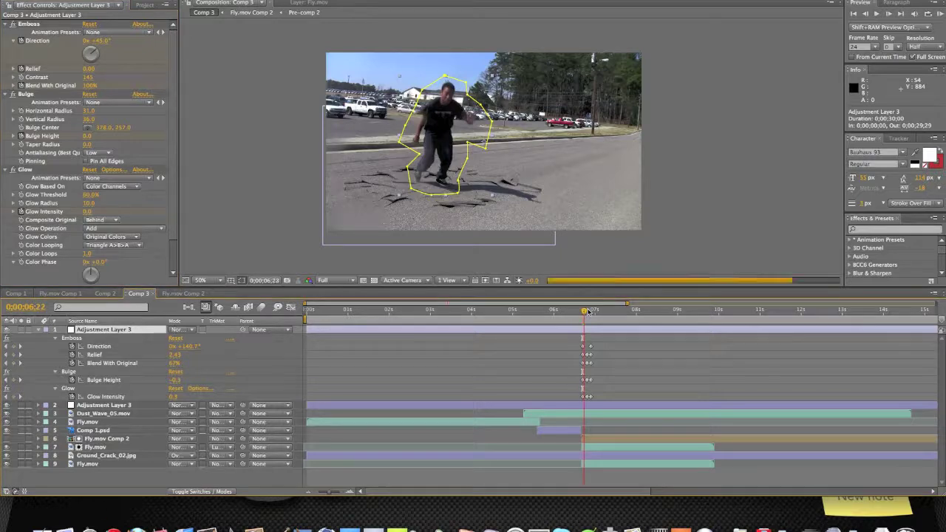
Step: Place the Bulge centre on the landing figure and widen its radii to about 198 by 239
left_click(88, 127)
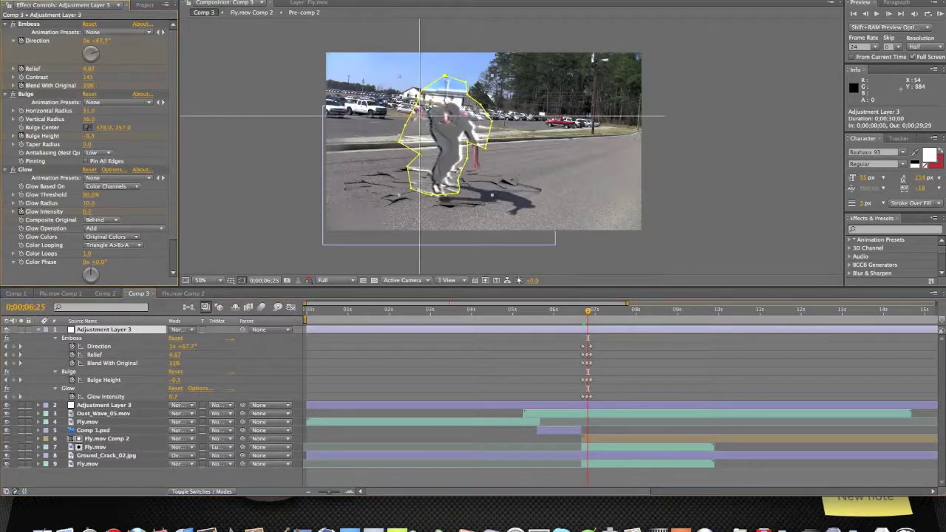
left_click(447, 131)
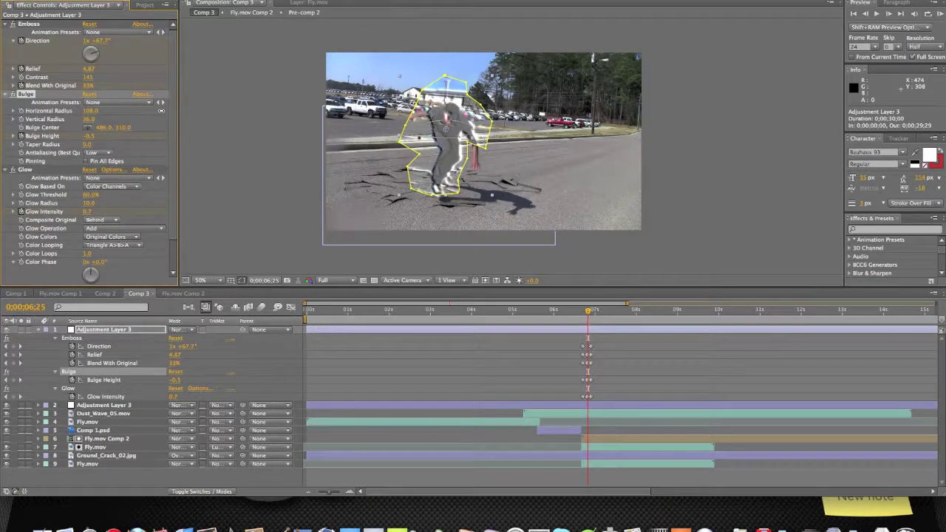
left_click_drag(161, 110, 162, 110)
left_click_drag(89, 119, 193, 122)
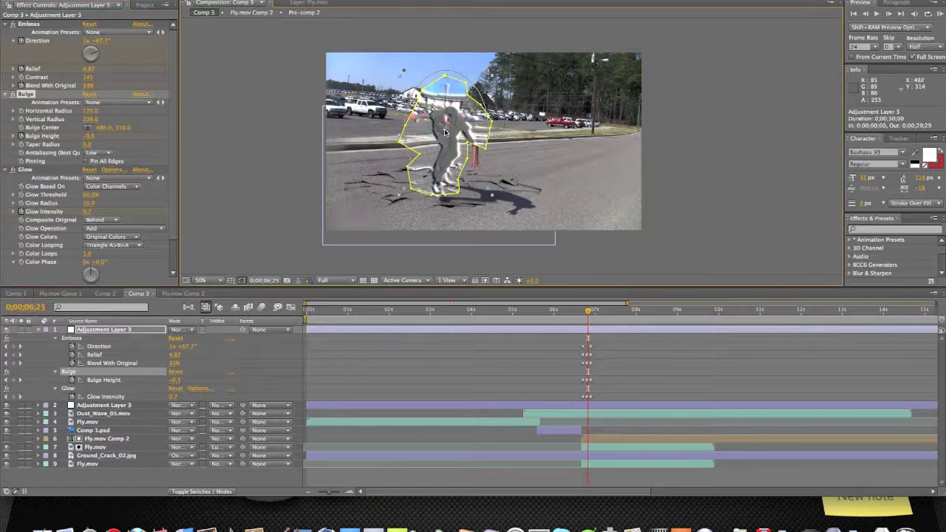
left_click_drag(446, 133, 443, 137)
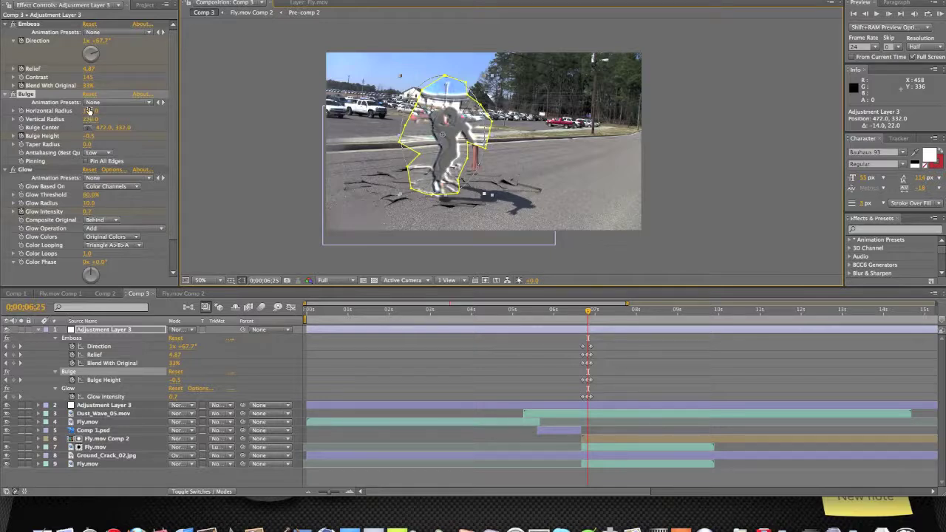
left_click_drag(88, 110, 98, 111)
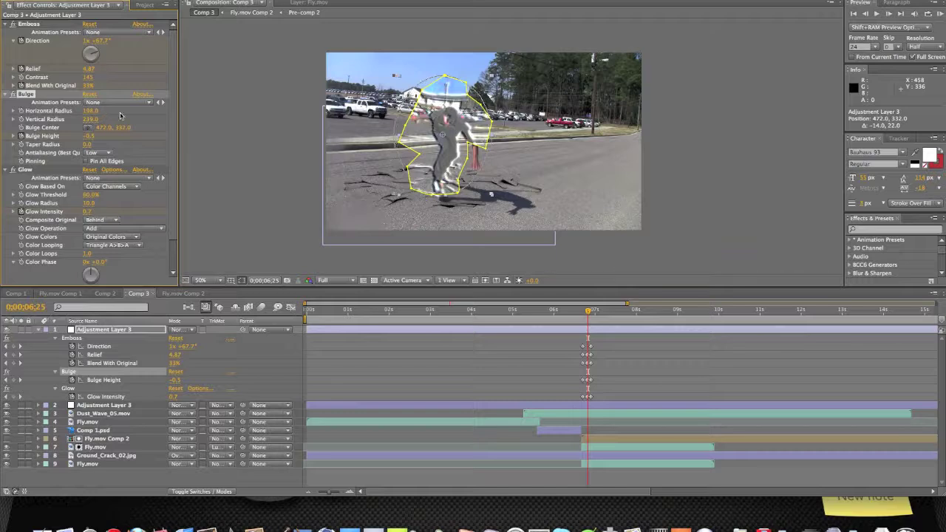
left_click_drag(442, 135, 447, 137)
left_click(289, 124)
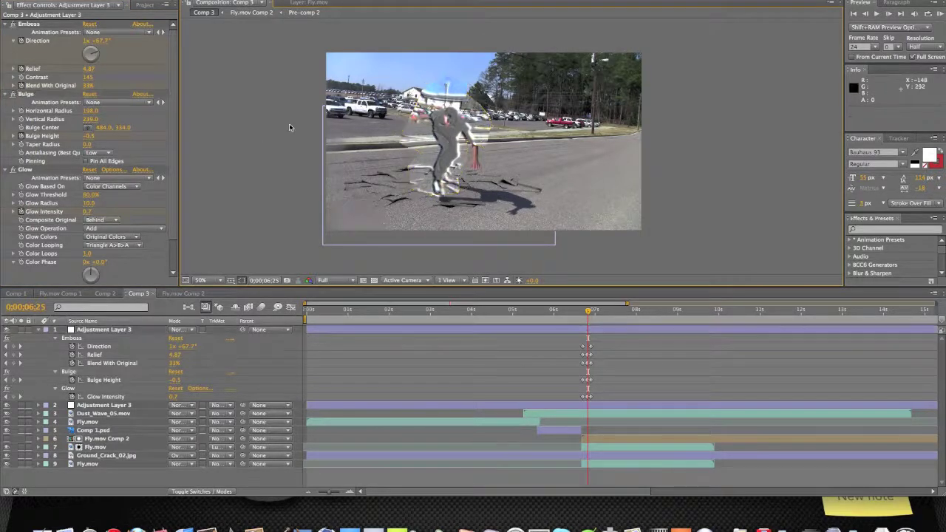
Step: Give Adjustment Layer 3's Mask 1 a 55-pixel feather and collapse the layer's properties
left_click(117, 334)
key("m")
key("m")
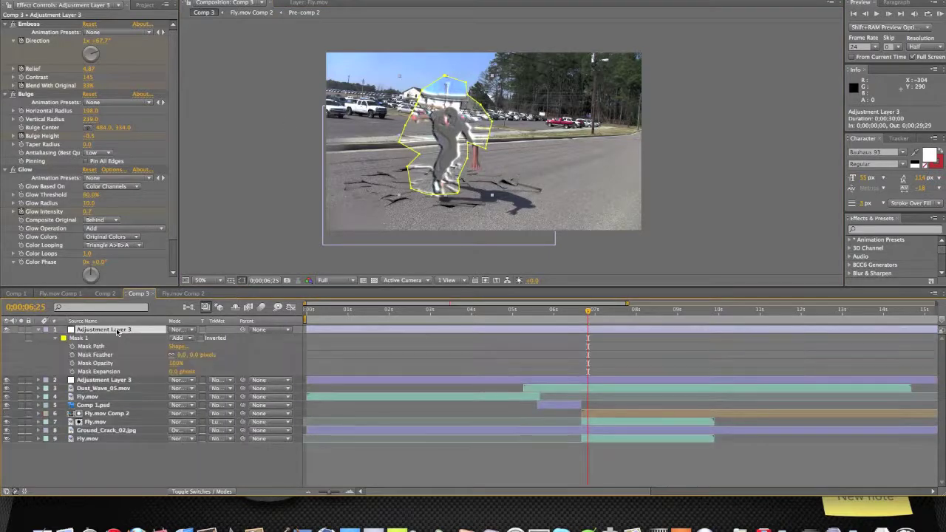
left_click_drag(194, 355, 222, 355)
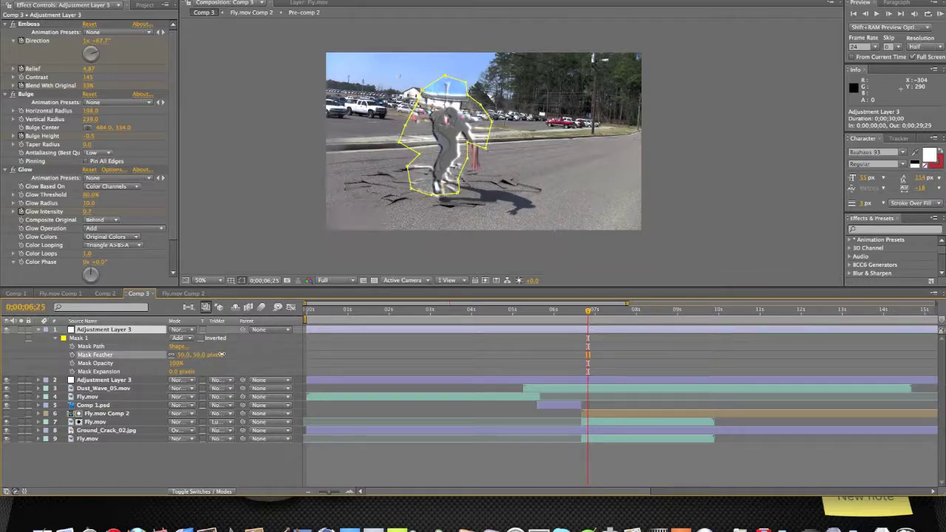
left_click(255, 219)
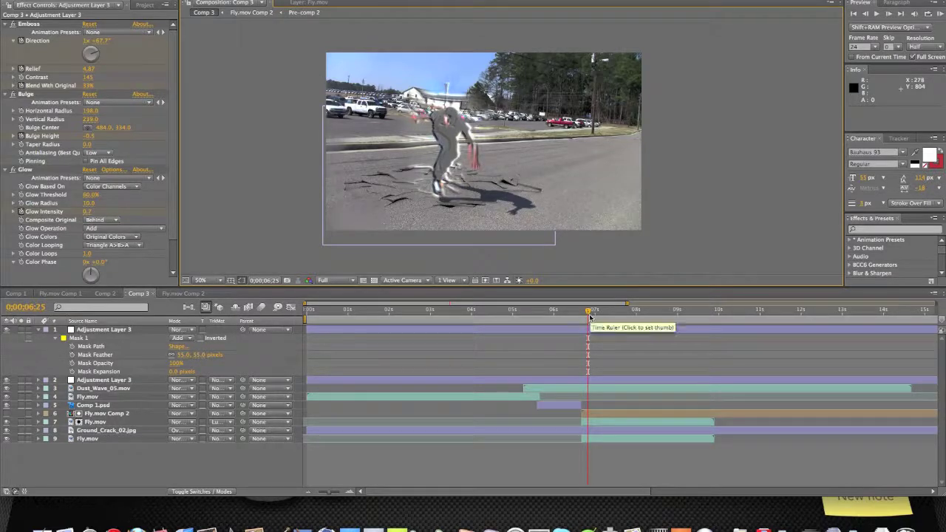
key("u")
key("u")
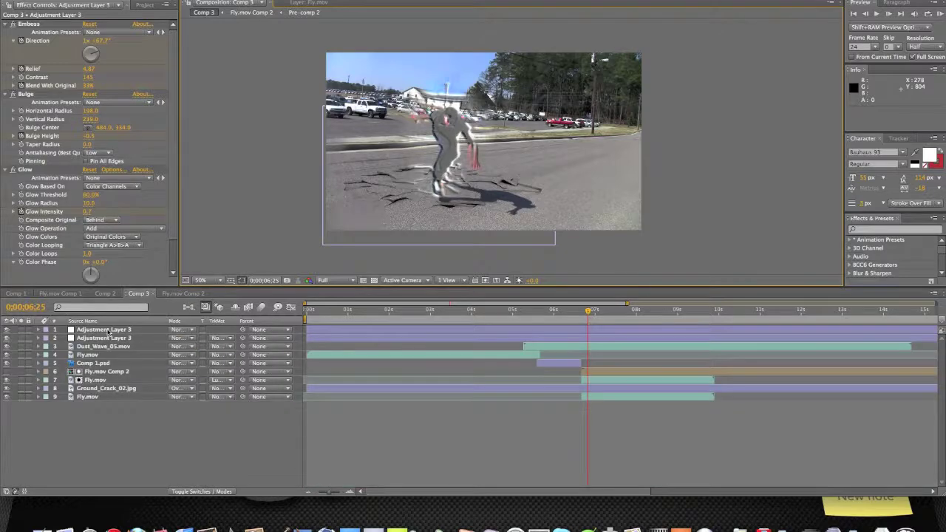
left_click(109, 330)
key("u")
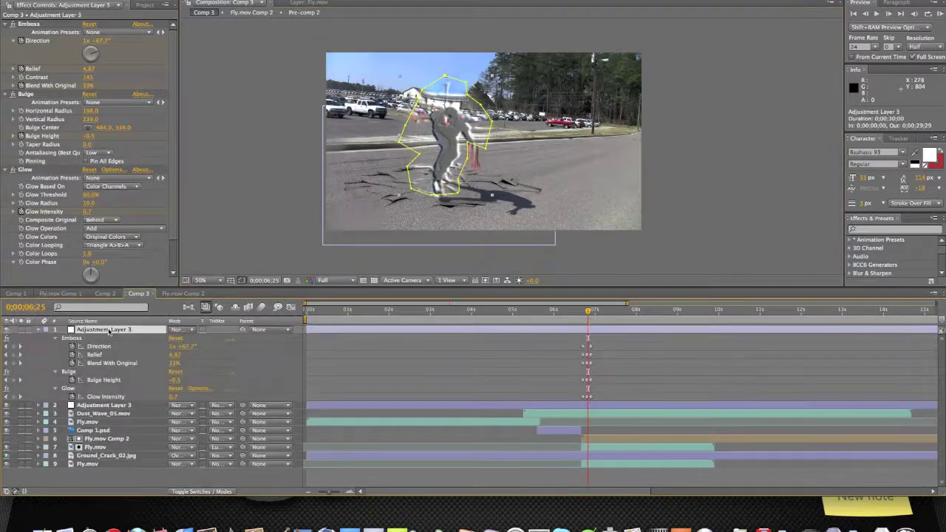
Step: Preview the landing twice, from about 6;14 and 6;17, to review the distortion and glow
left_click_drag(589, 313, 580, 313)
left_click(580, 313)
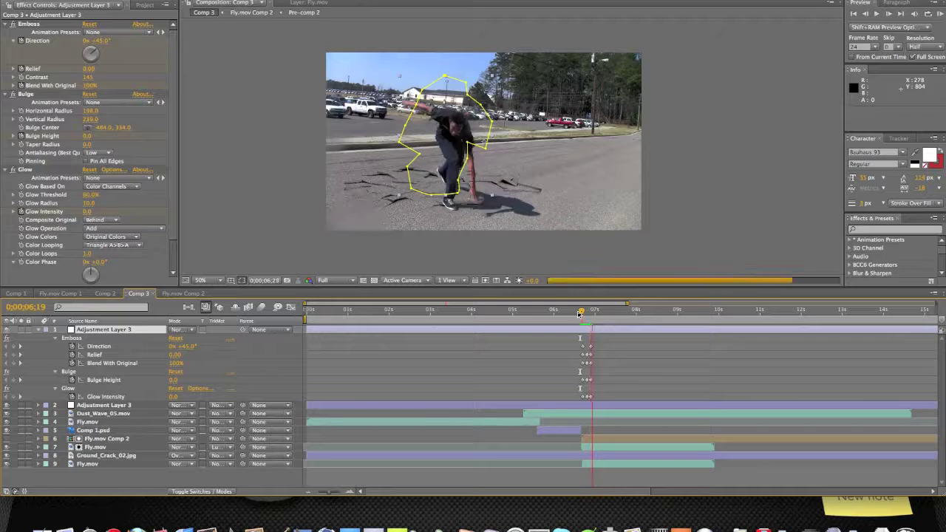
left_click(574, 313)
key("KP_0")
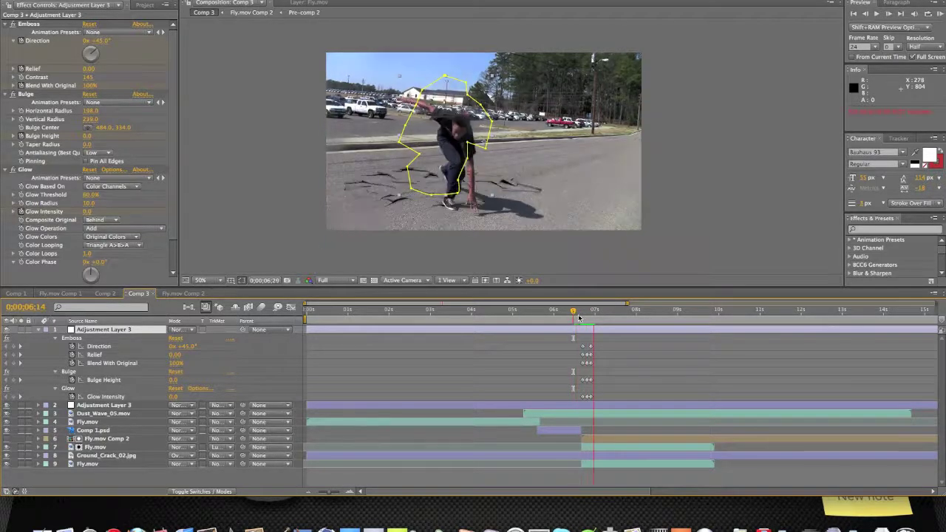
left_click(579, 316)
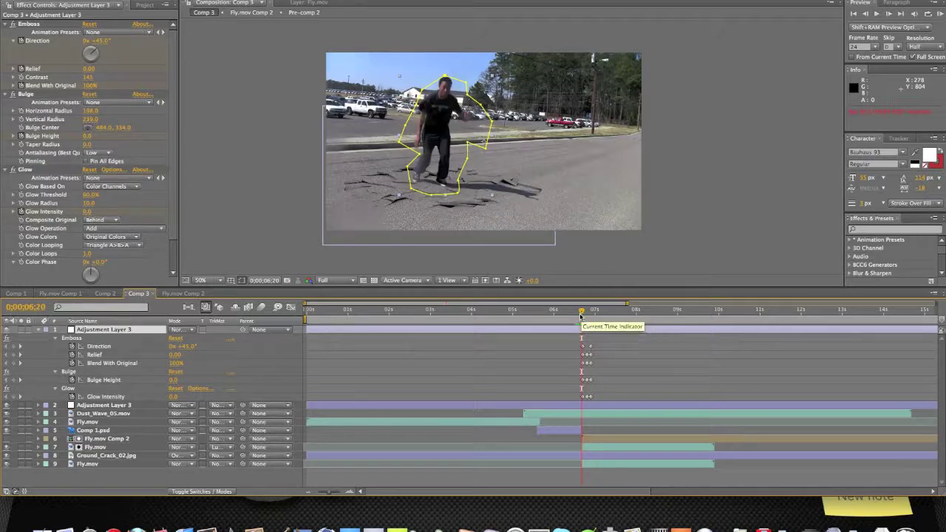
key("KP_0")
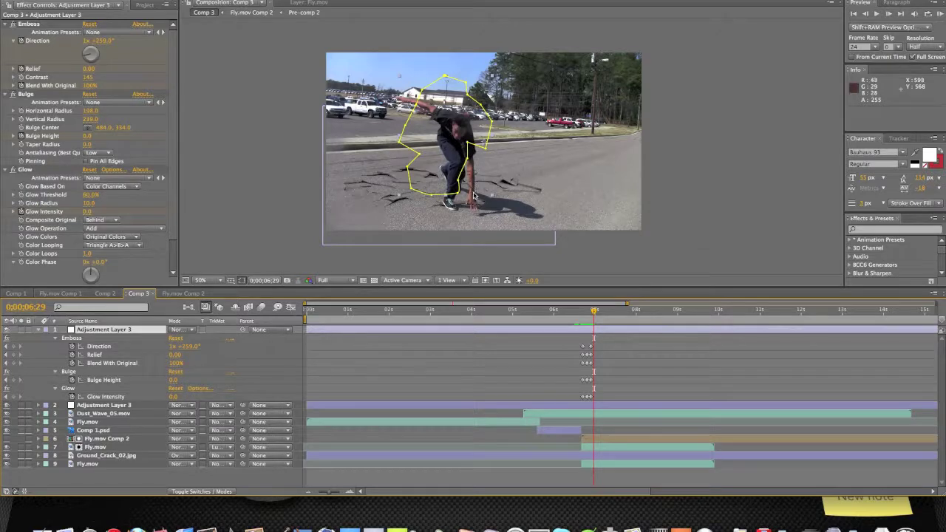
left_click(90, 441)
left_click(89, 448)
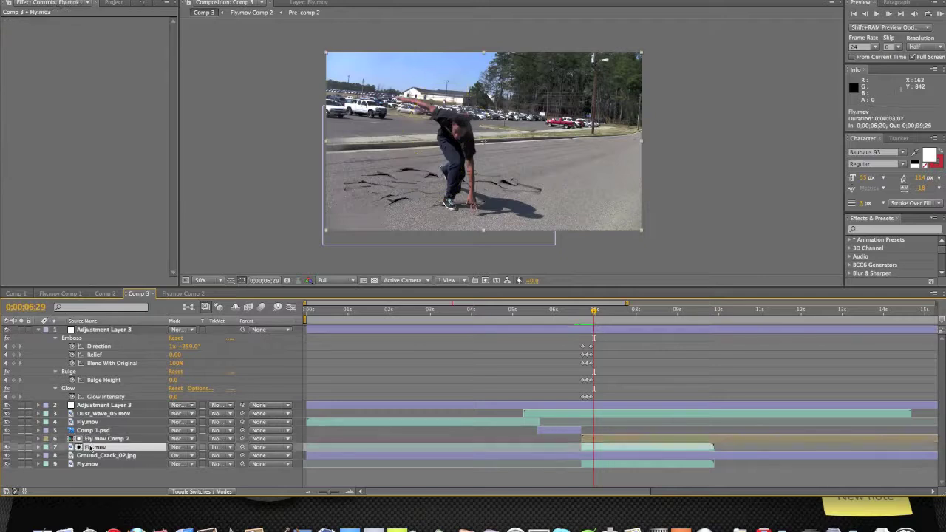
left_click(94, 465)
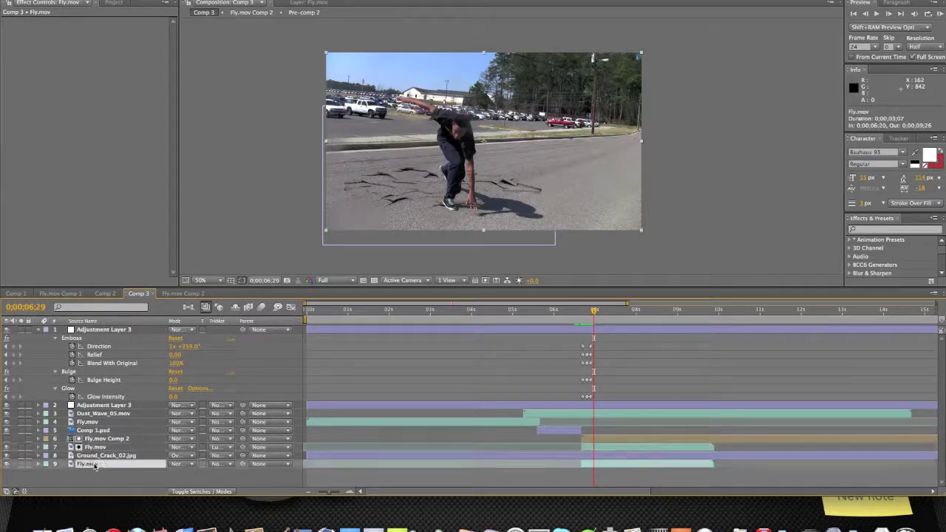
key("super+d")
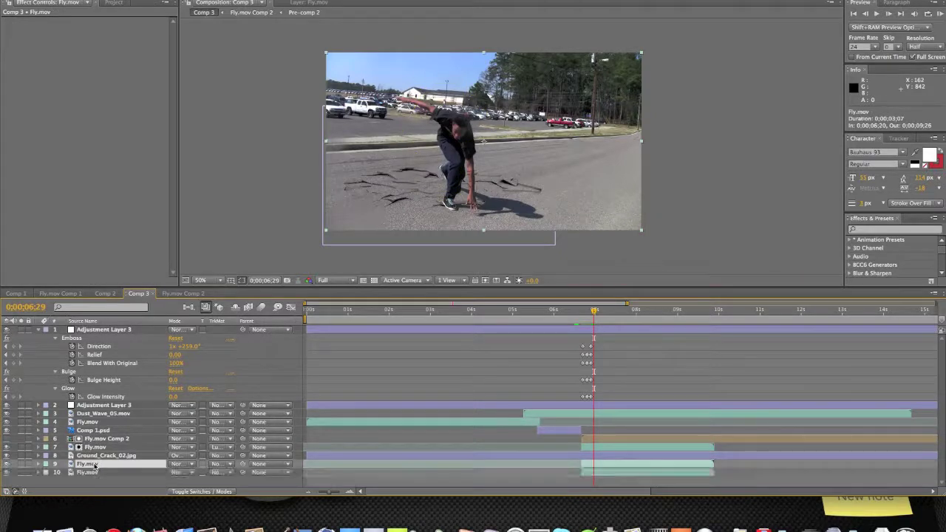
key("Delete")
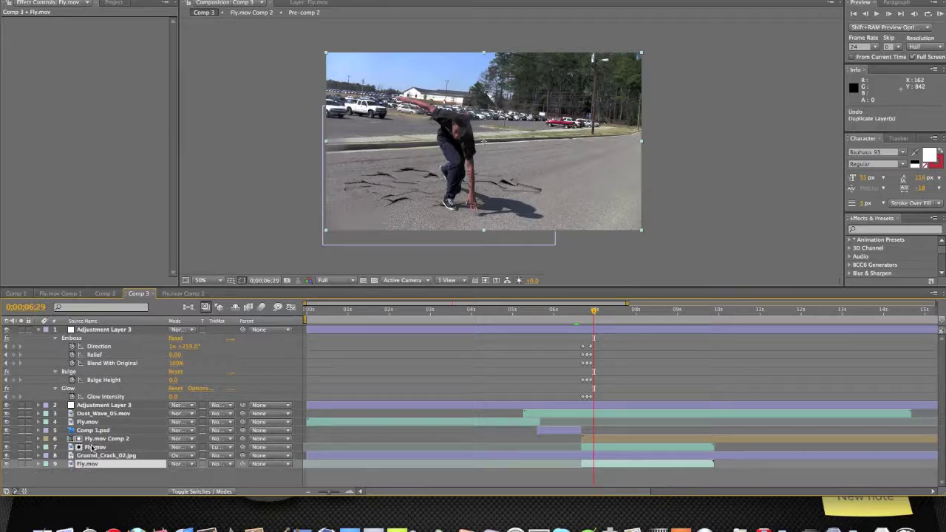
left_click(94, 448)
left_click(95, 440, "shift")
key("super+d")
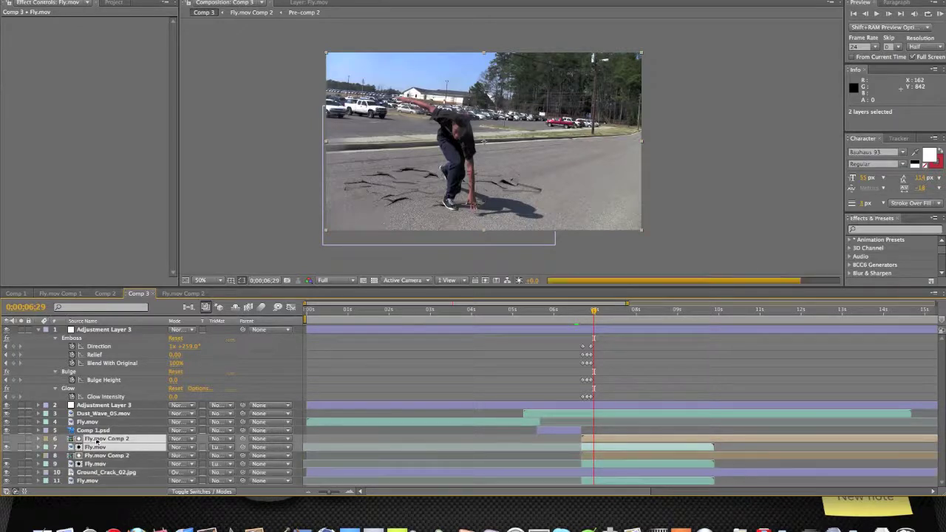
key("super+z")
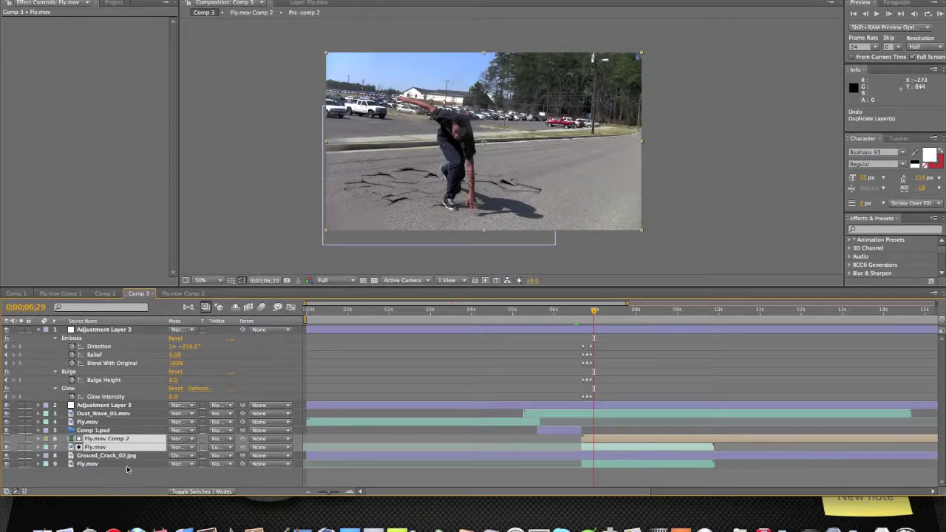
left_click(104, 440)
Step: Inspect the Fly.mov Comp 2 pre-comp, then return to Comp 3 at about 6;22
double_click(104, 439)
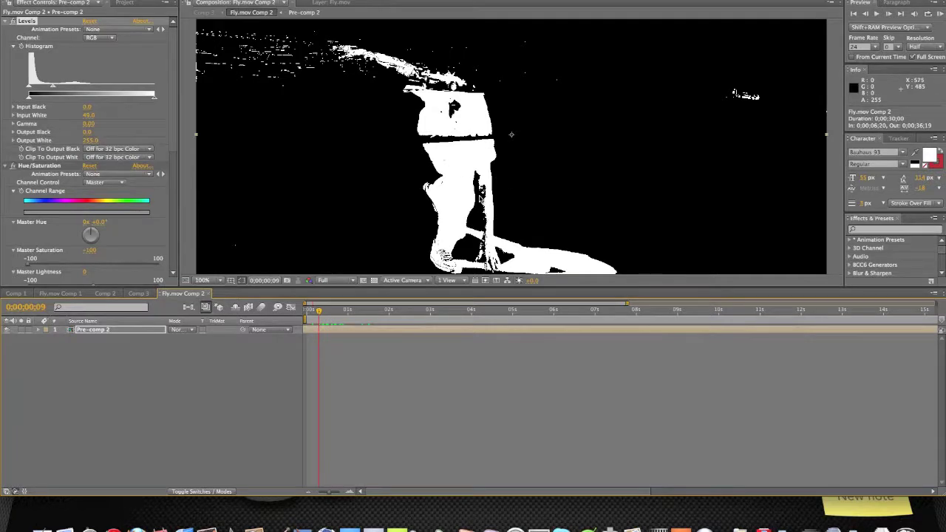
left_click(138, 294)
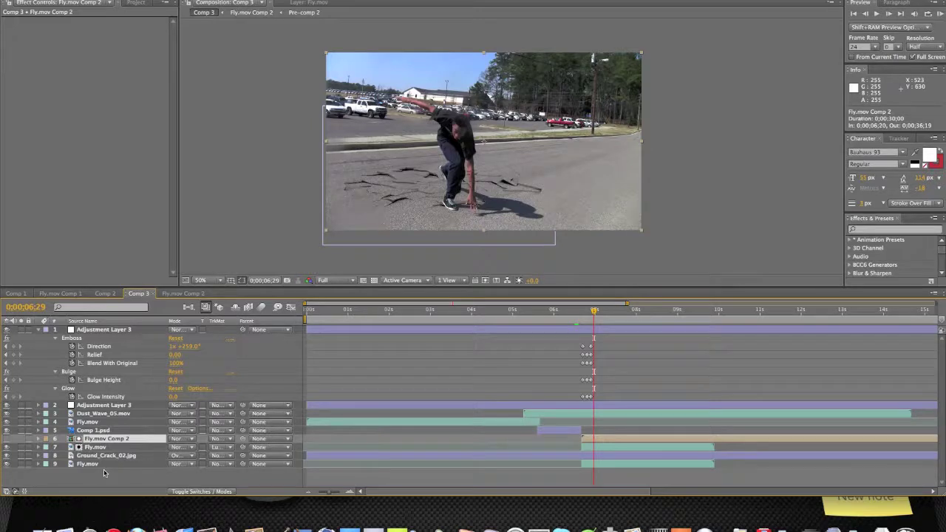
mouse_move(594, 311)
left_mouse_down()
mouse_move(583, 313)
mouse_move(596, 313)
left_mouse_up()
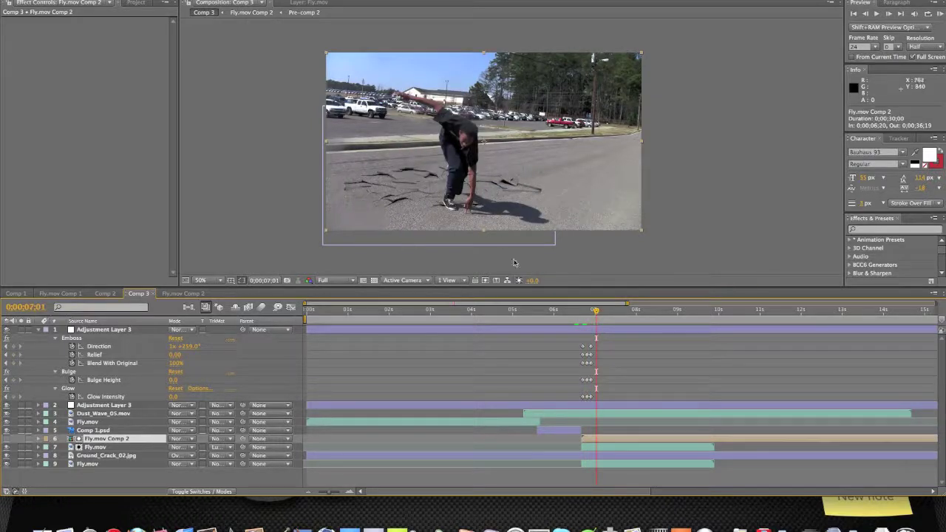
left_click(275, 143)
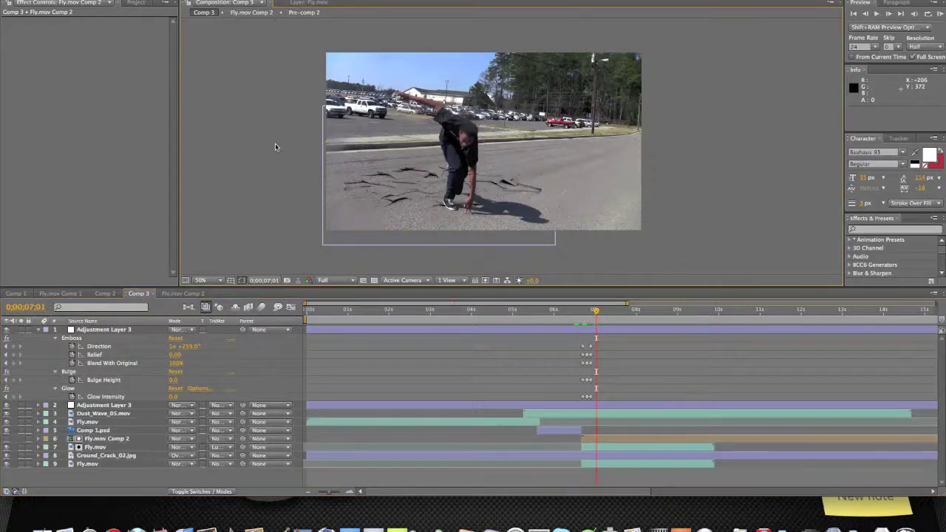
left_click(142, 4)
Step: Add Dust_Wave_04.mov to the composition, starting at 6;17 near the landing
left_click_drag(46, 222, 485, 144)
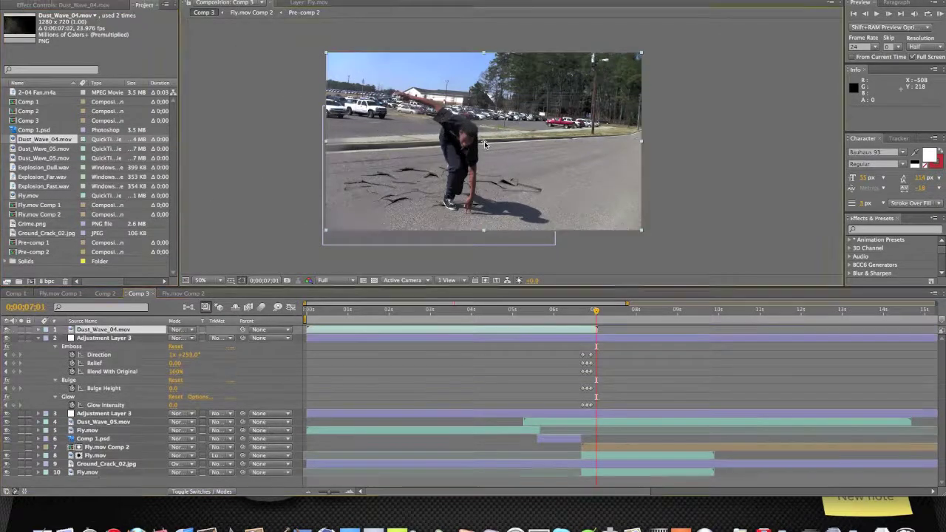
left_click_drag(582, 325, 791, 323)
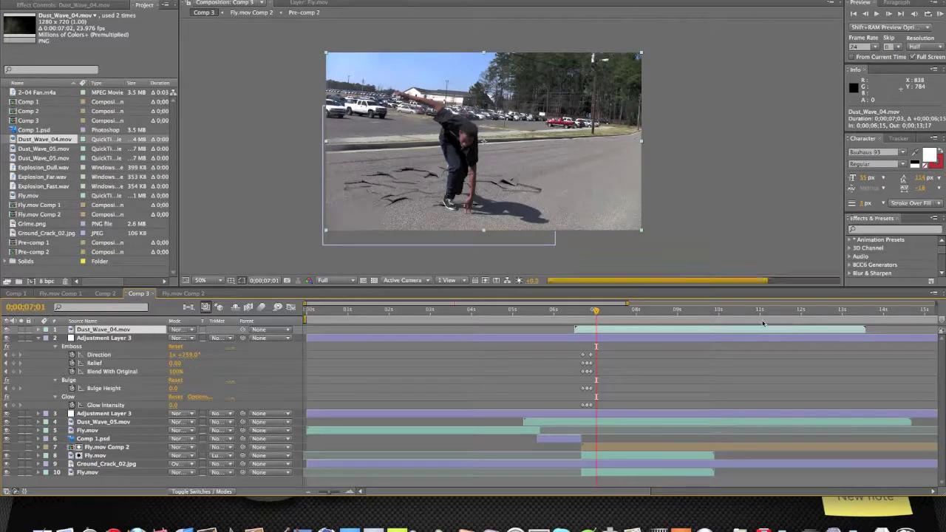
left_click(576, 311)
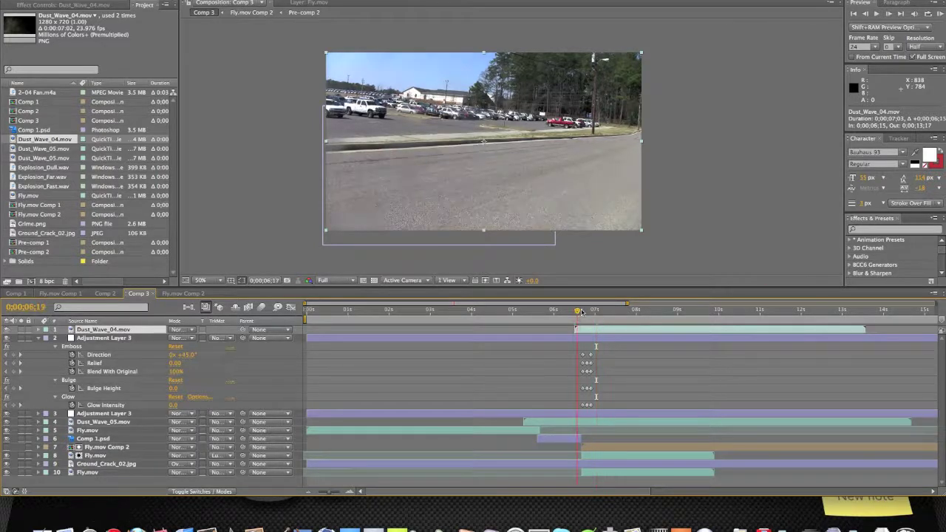
left_click(582, 312)
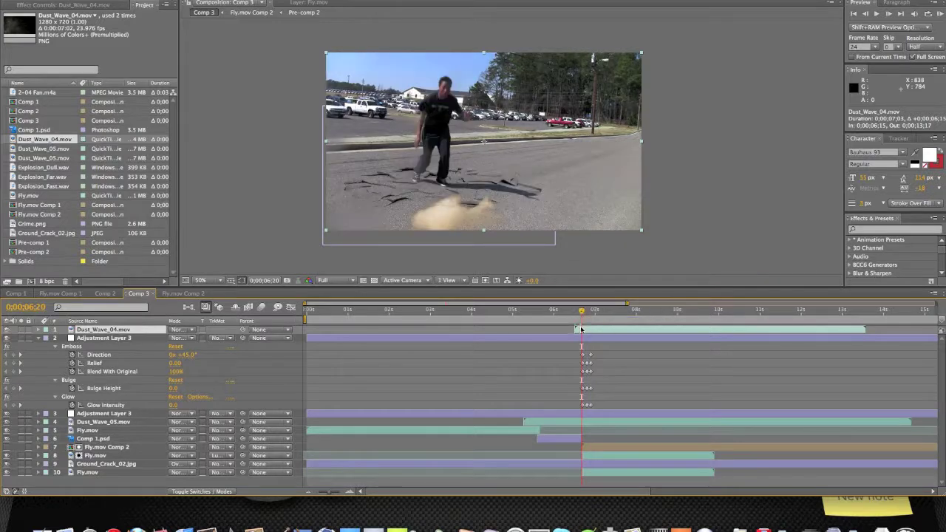
left_click_drag(583, 331, 587, 331)
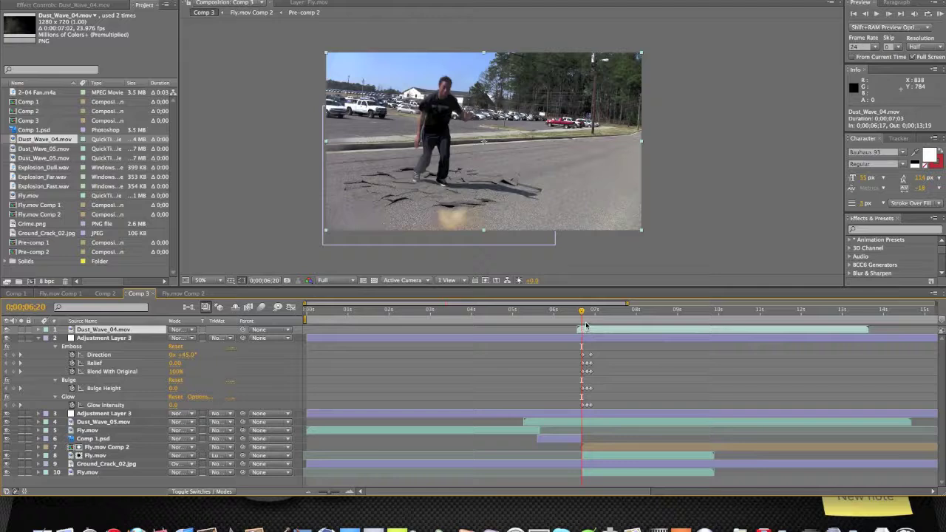
Step: Raise the dust layer slightly and add a mask, shifting its outline upward
left_click(414, 153)
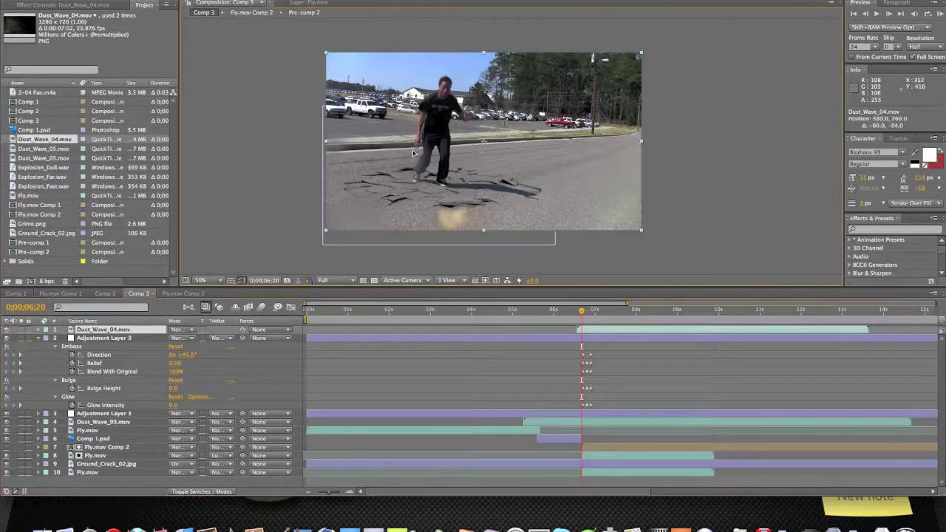
left_click_drag(414, 153, 391, 180)
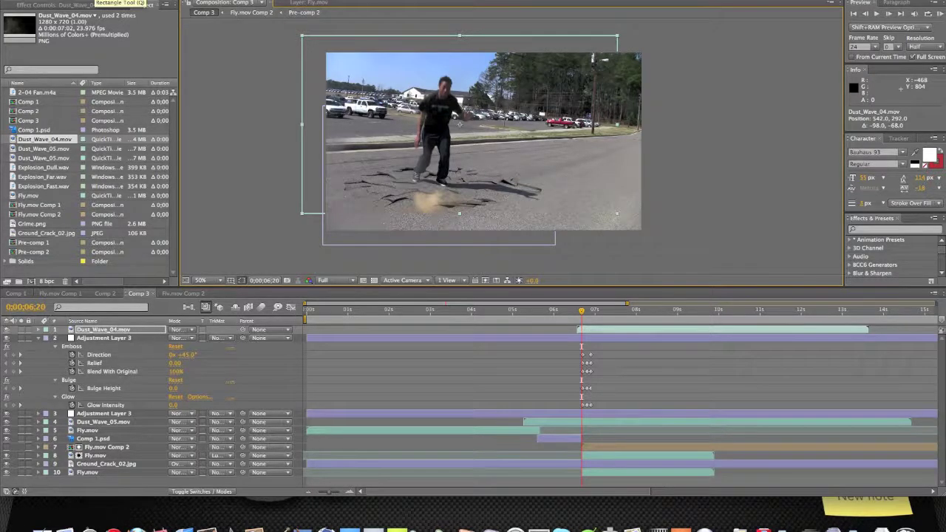
key("super+shift+n")
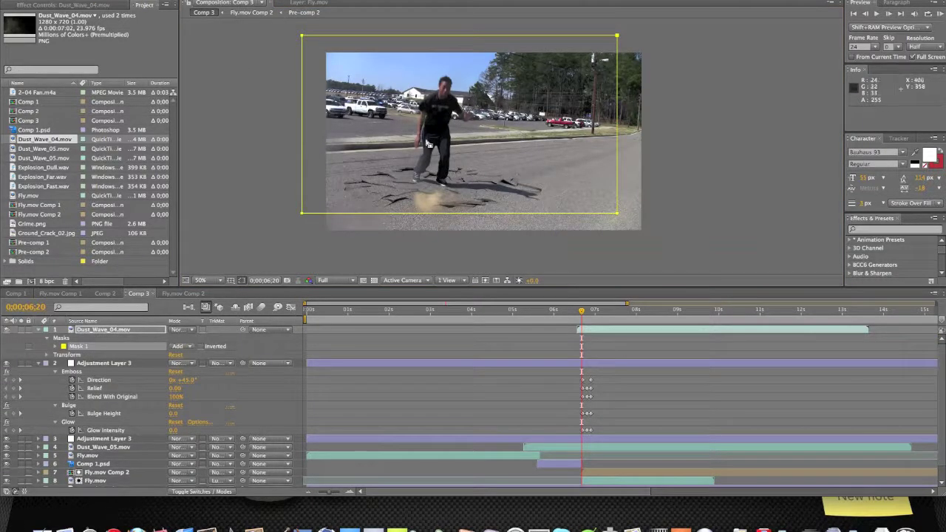
left_click(108, 331)
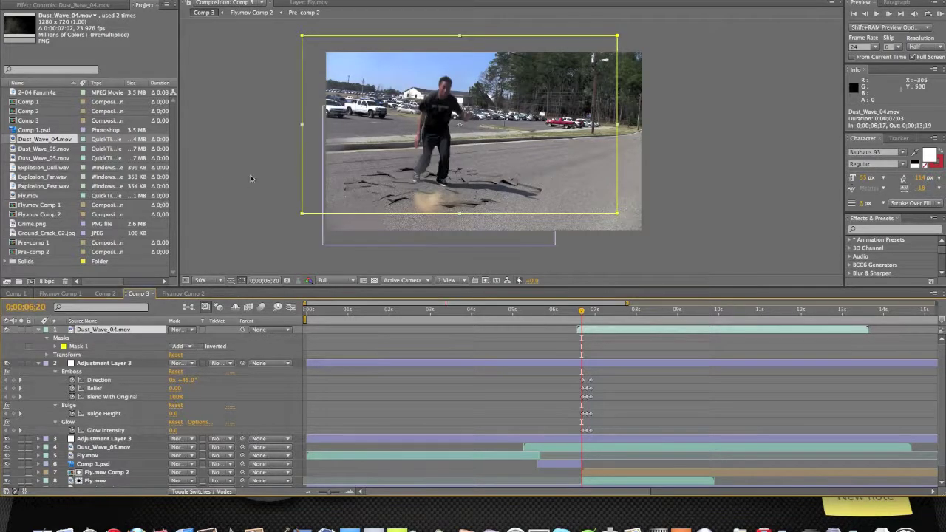
key("comma")
key("comma")
key("comma")
key("comma")
scroll(324, 200, "down", 3)
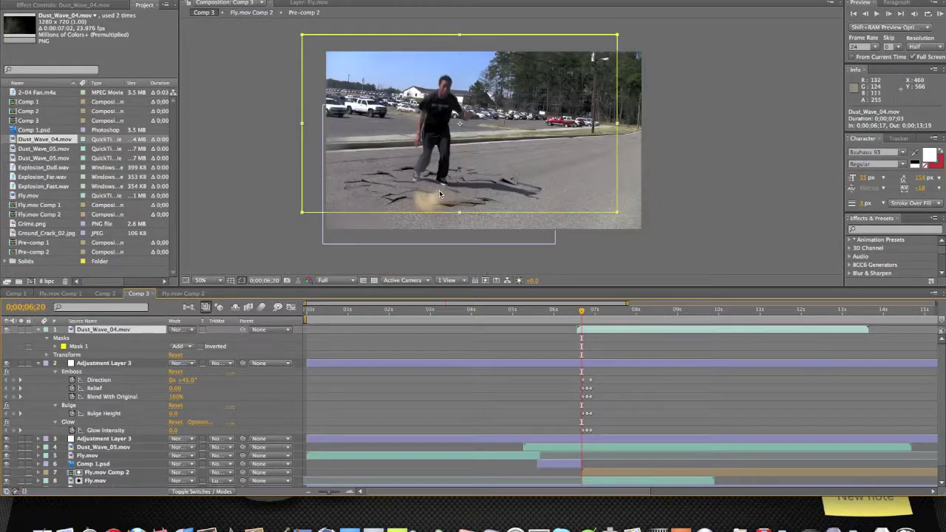
left_click(80, 347)
left_click_drag(302, 39, 303, 25)
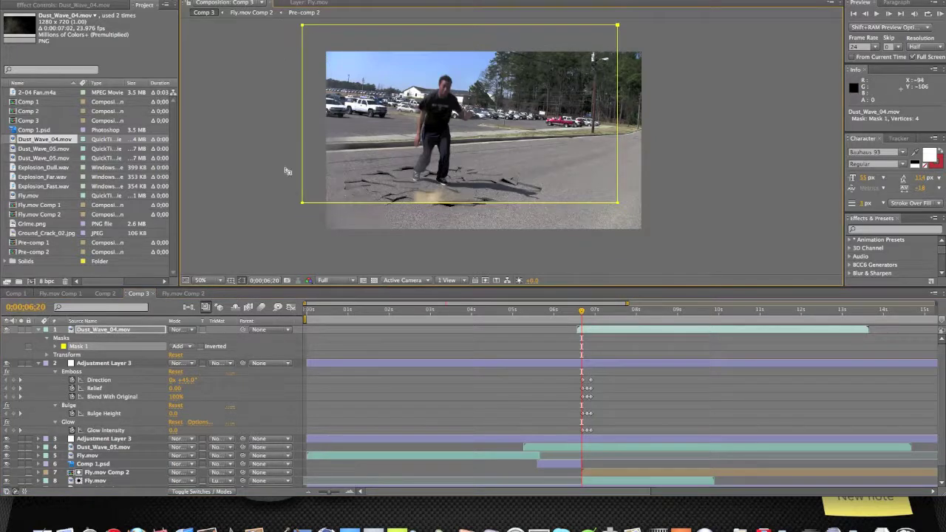
Step: Feather the dust mask to 104 pixels and preview the frames just after the landing
key("m")
key("m")
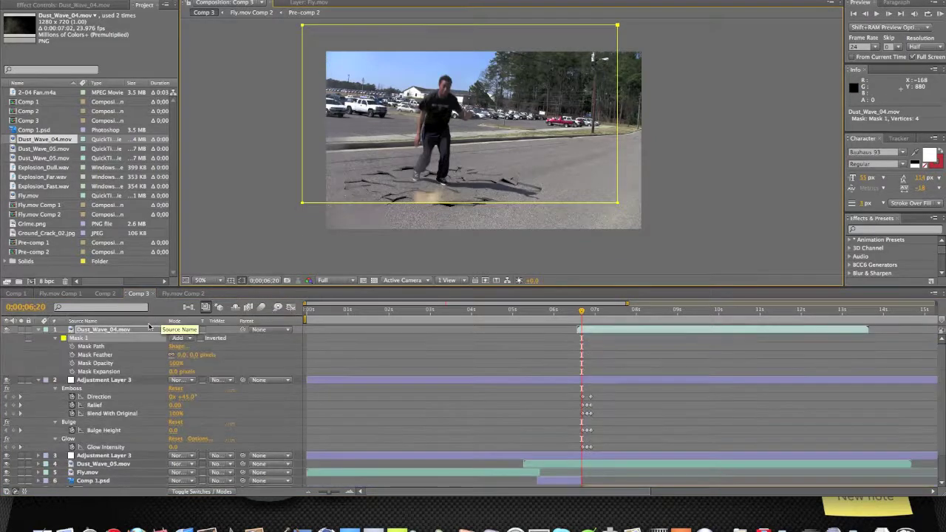
left_click_drag(186, 356, 239, 353)
left_click(244, 231)
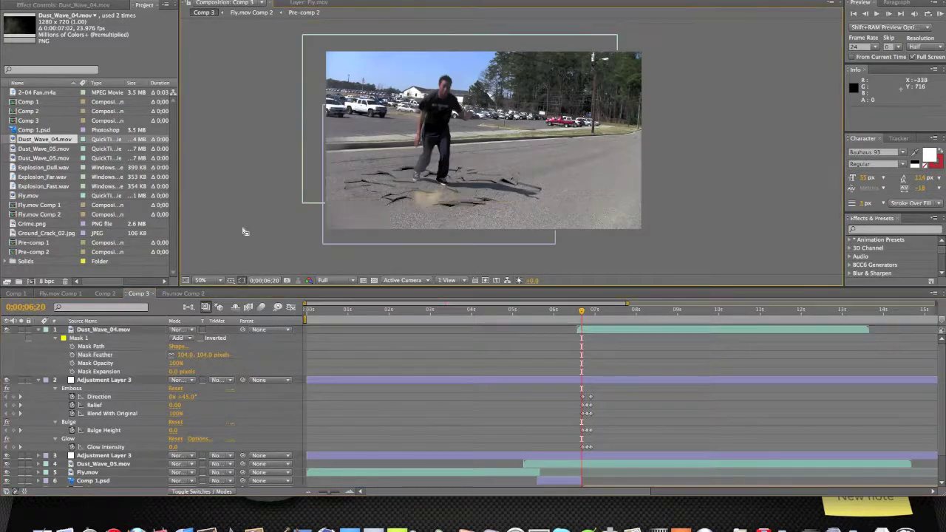
left_click_drag(582, 320, 589, 315)
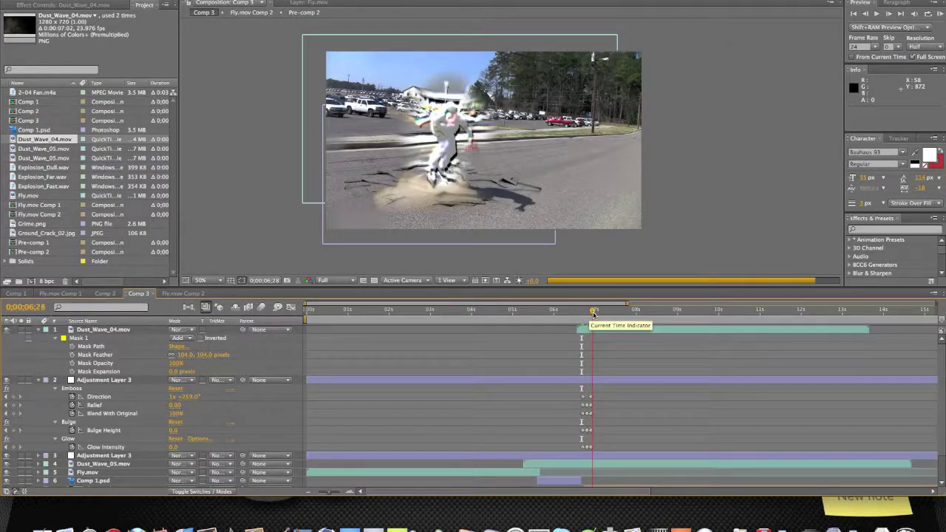
left_click_drag(592, 314, 600, 315)
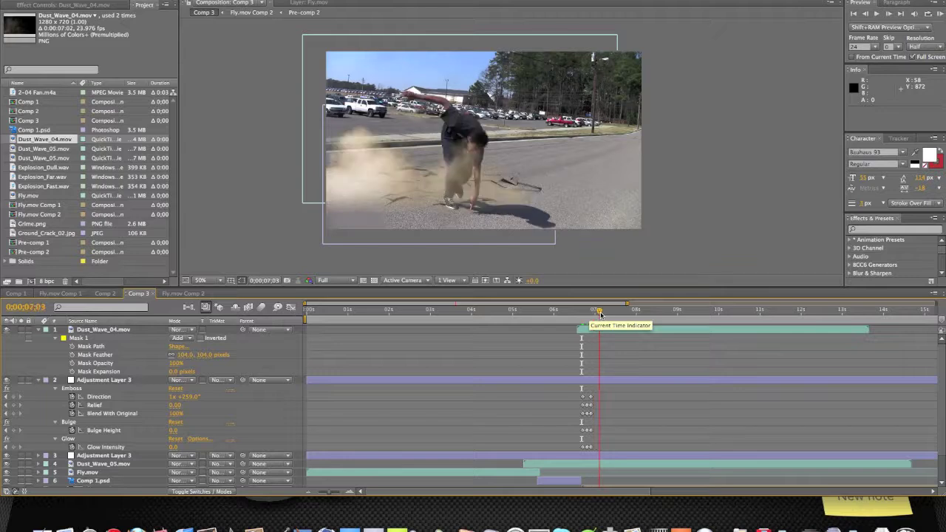
Step: Scale Dust_Wave_04 to 120% with a keyframe and shift it right to about 640, 310
left_click(329, 142)
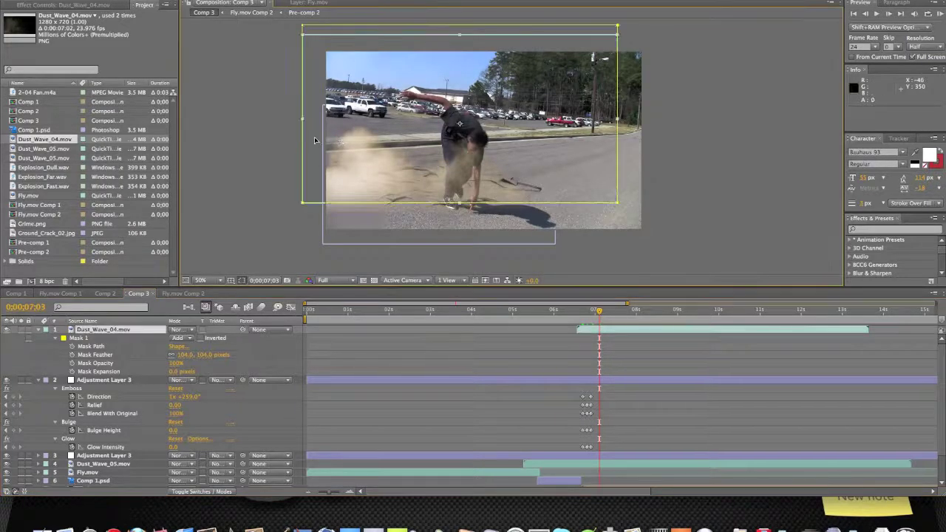
key("comma")
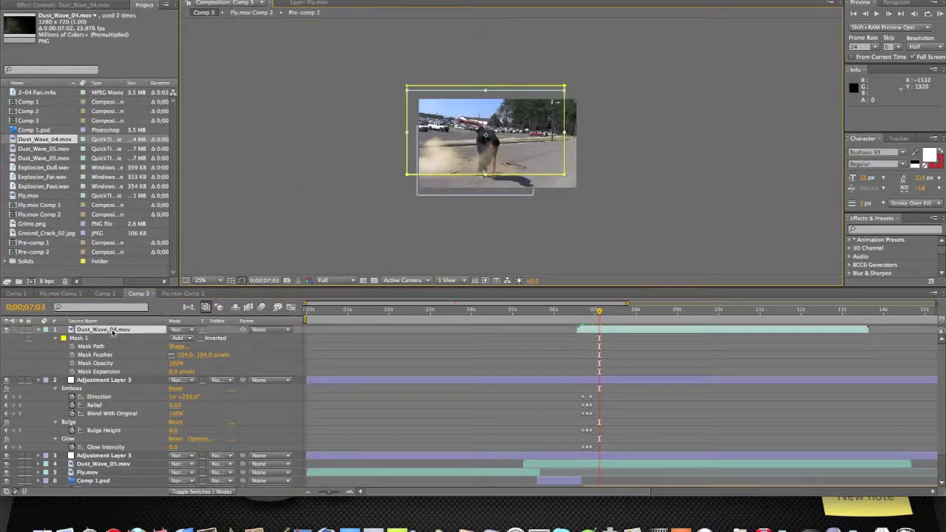
key("s")
left_click_drag(186, 342, 206, 341)
key("period")
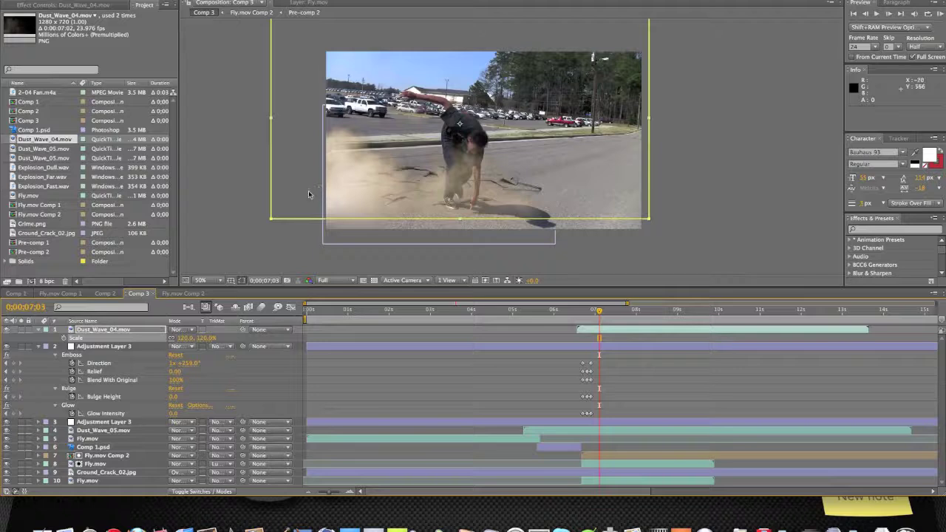
left_click_drag(309, 193, 332, 199)
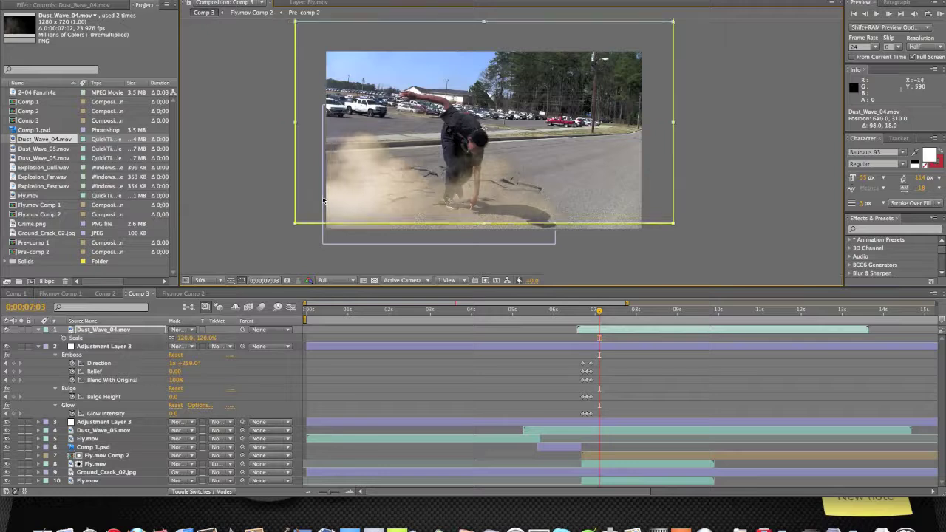
left_click(239, 214)
left_click(574, 310)
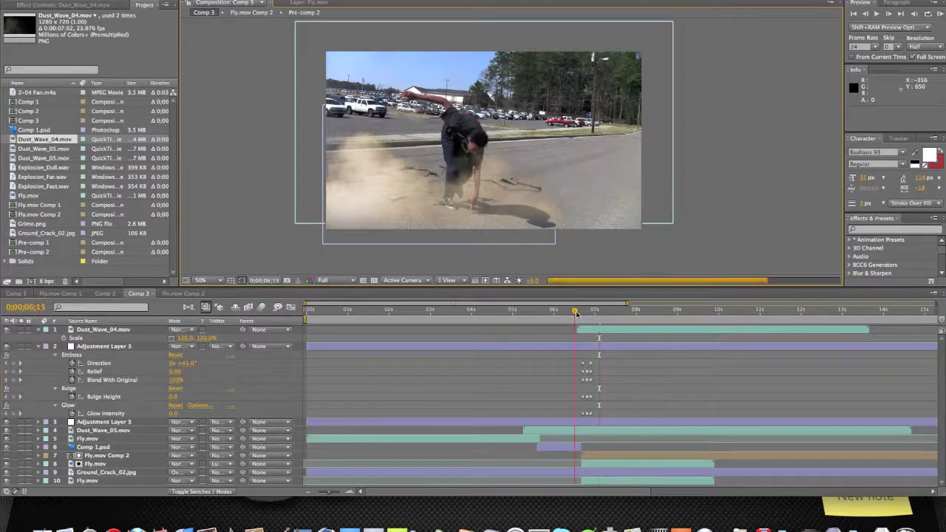
left_click(580, 313)
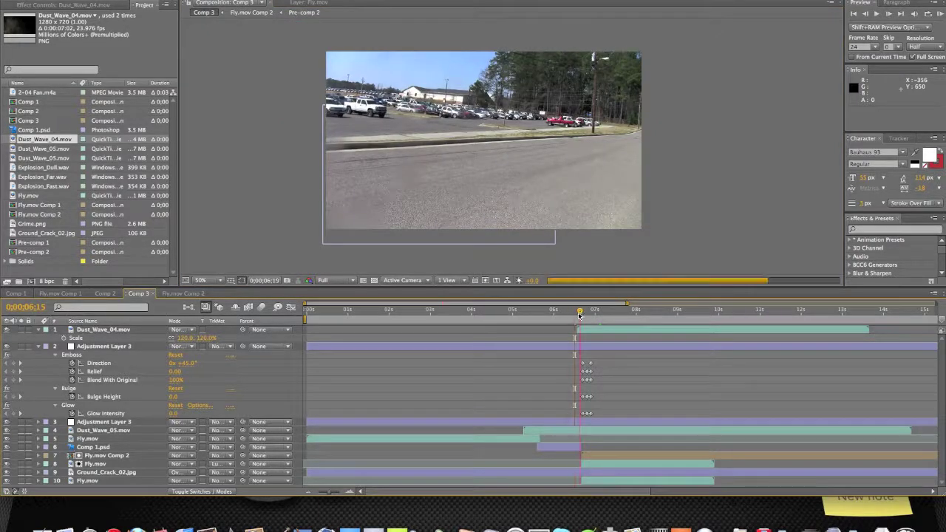
left_click(578, 314)
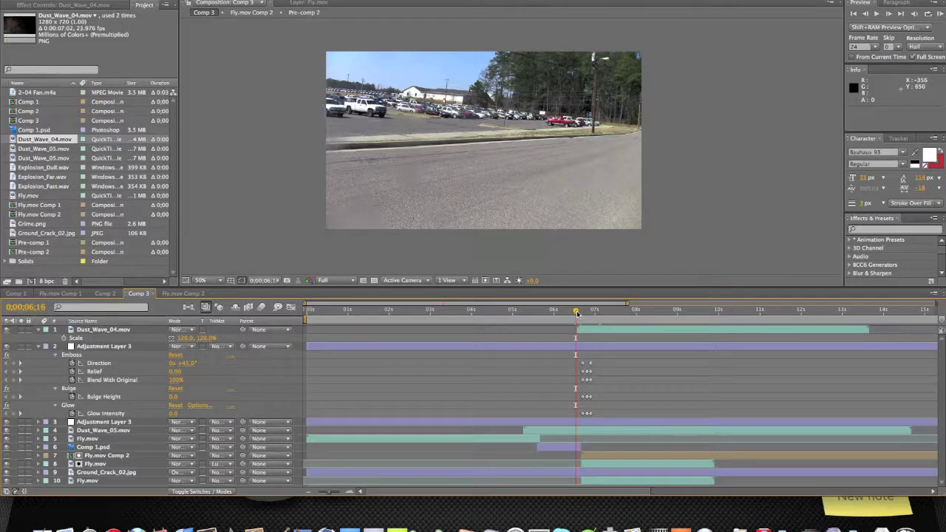
key("Page_Down")
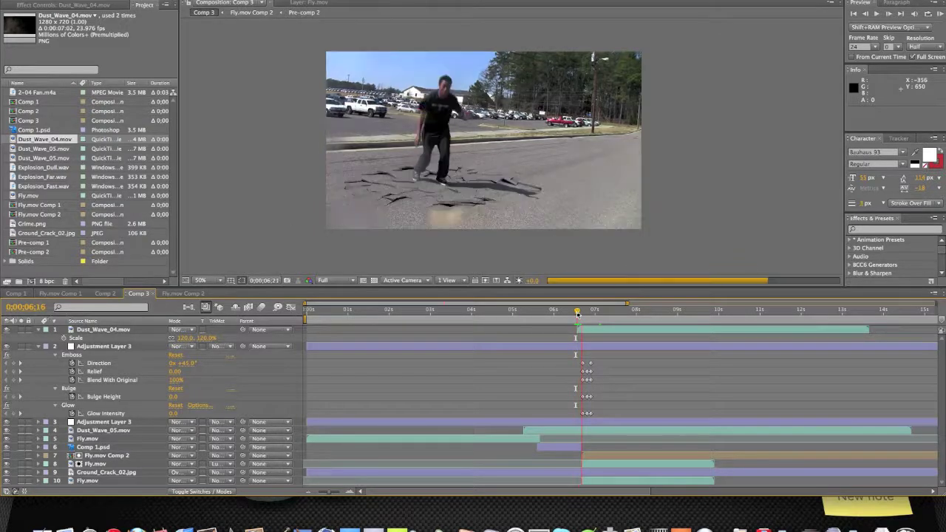
key("Page_Down")
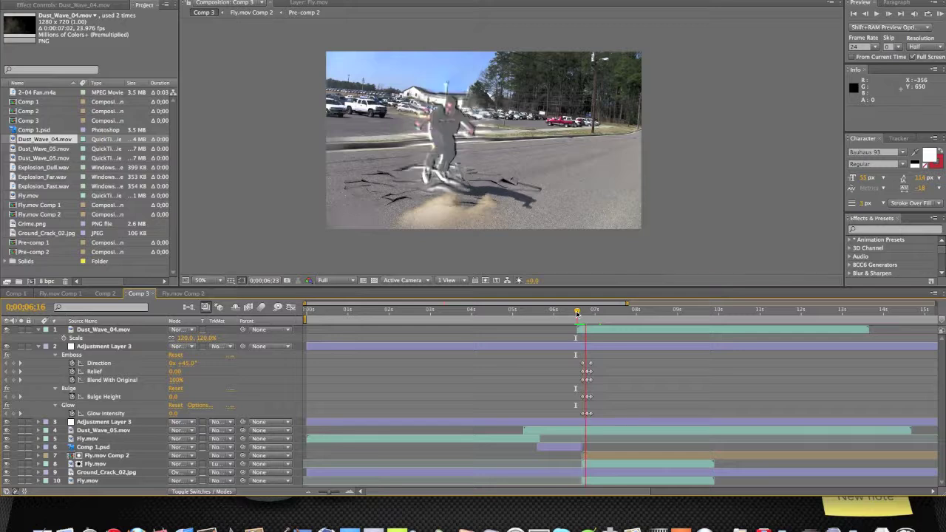
key("Page_Down")
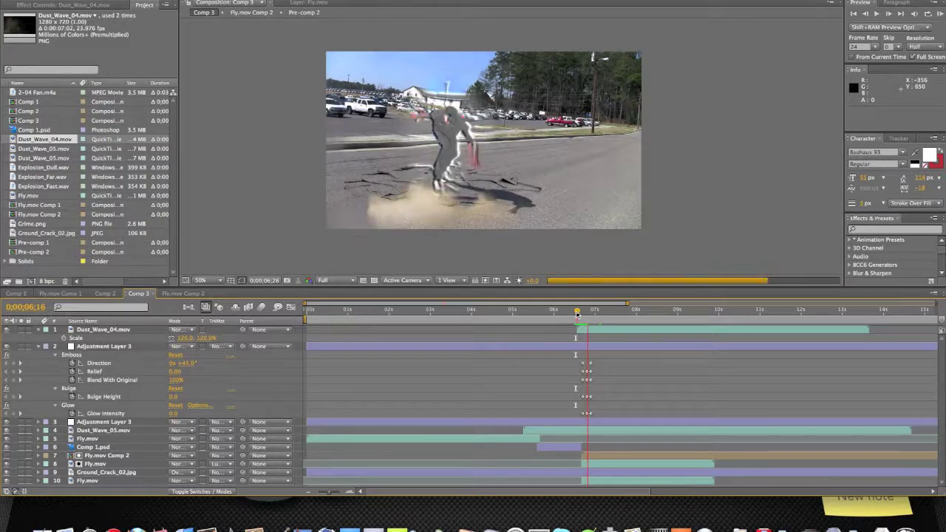
key("Page_Down")
key("Page_Down")
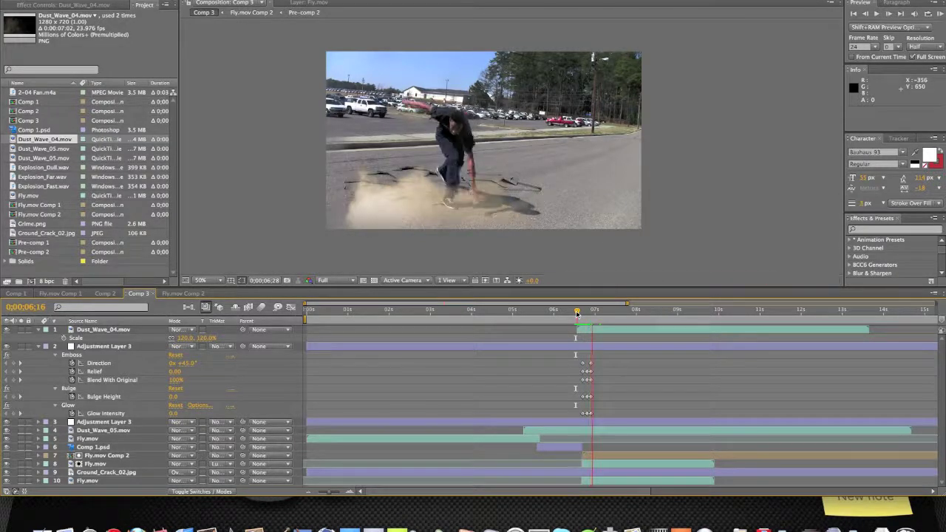
key("Page_Down")
key("Page_Down")
key("Page_Down")
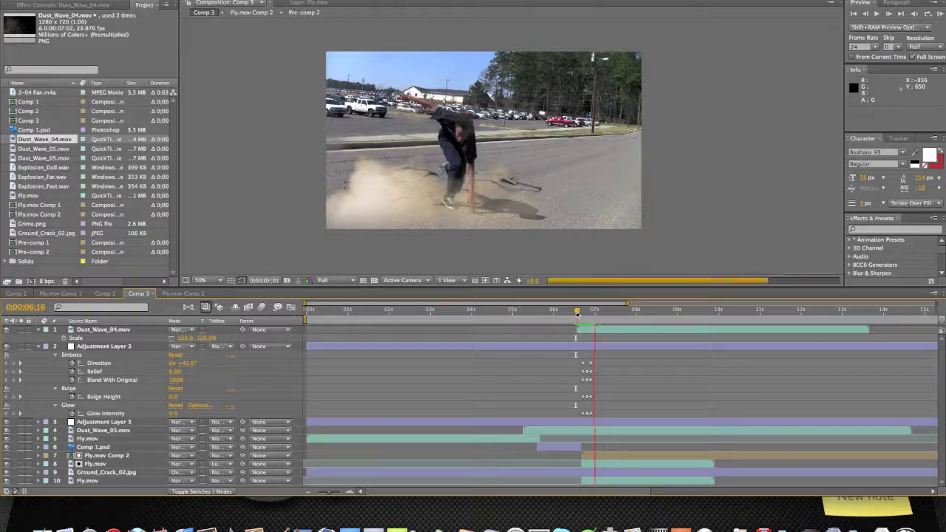
key("Page_Down")
key("Page_Down")
key("Page_Down")
key("Page_Down")
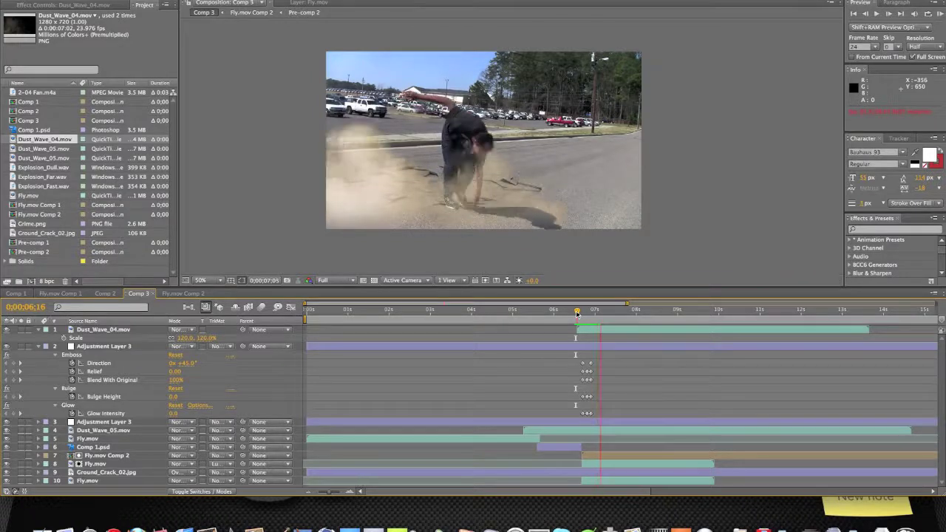
key("Page_Down")
key("Page_Down")
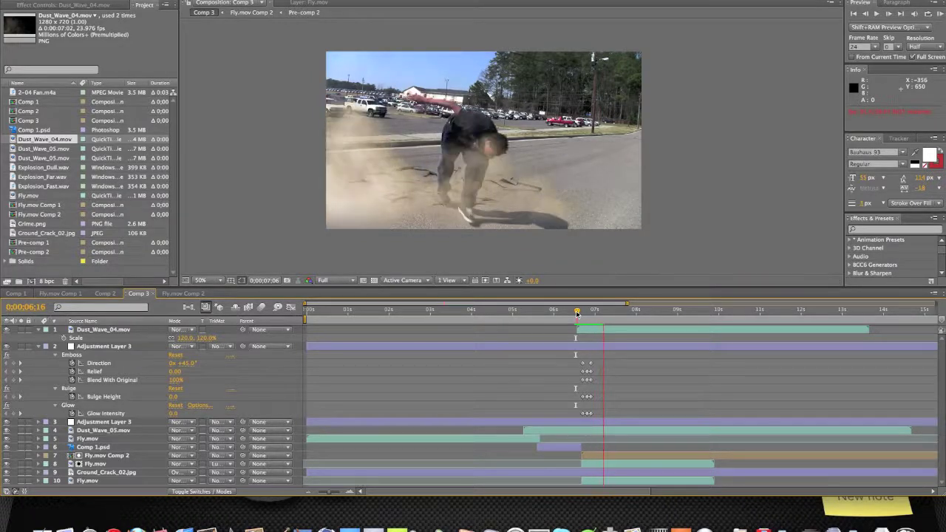
key("Page_Down")
key("Page_Down")
key("Page_Down")
key("Page_Down")
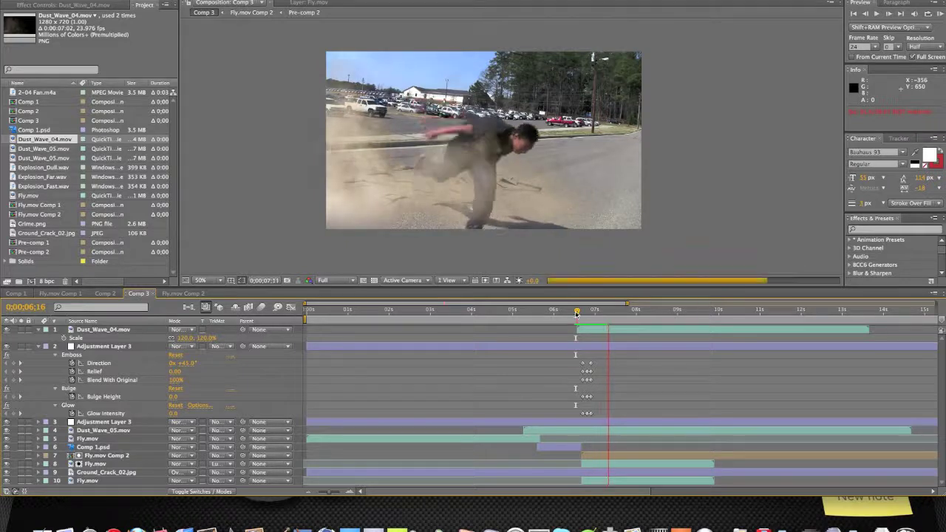
key("Page_Down")
left_click(576, 312)
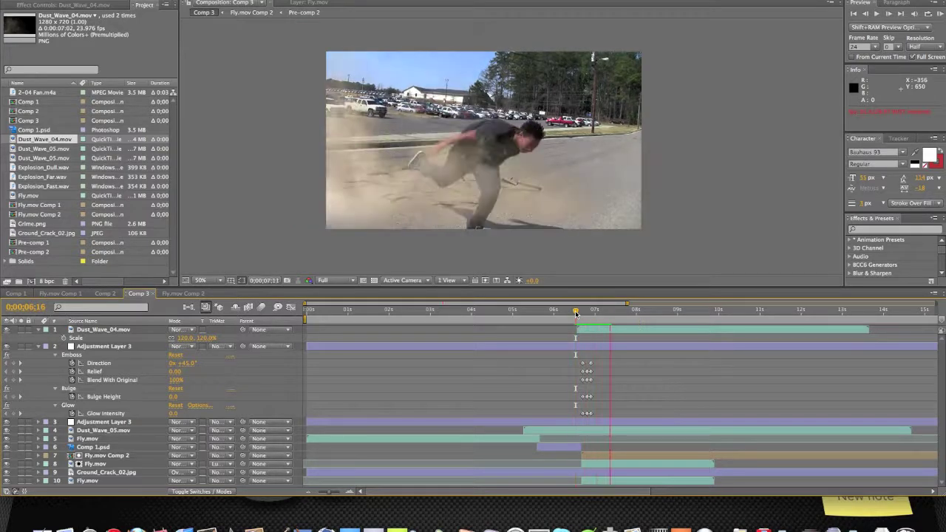
left_click_drag(576, 312, 592, 417)
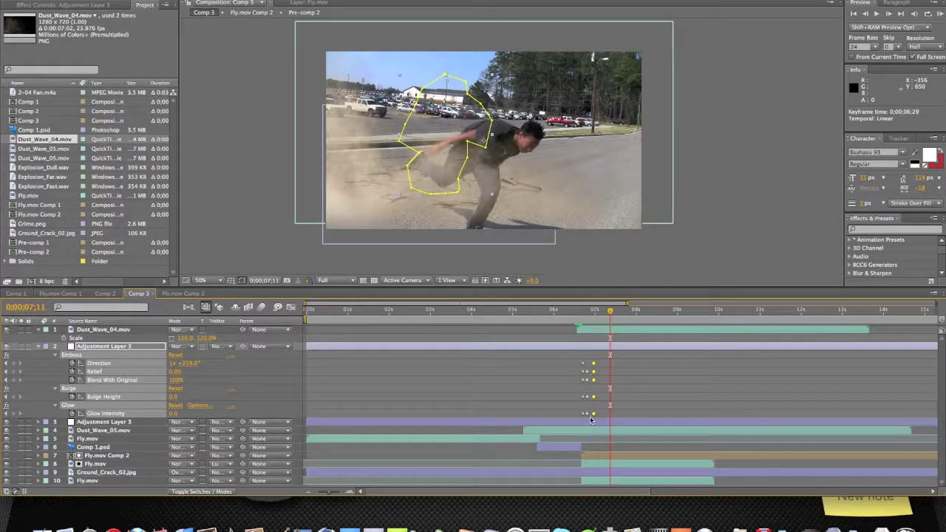
Step: Move the effect keyframes four frames earlier, to 6;25, and preview the landing to check timing
left_click_drag(593, 380, 590, 378)
left_click(580, 316)
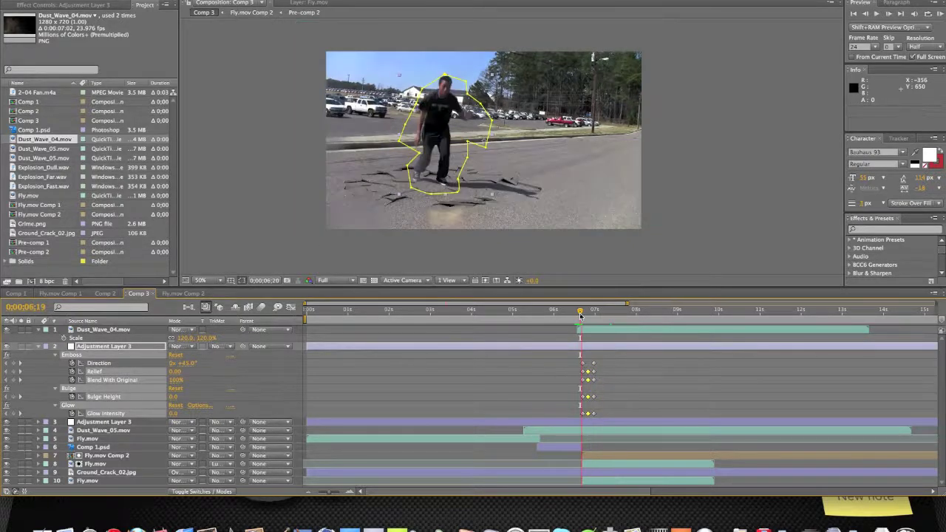
key("KP_0")
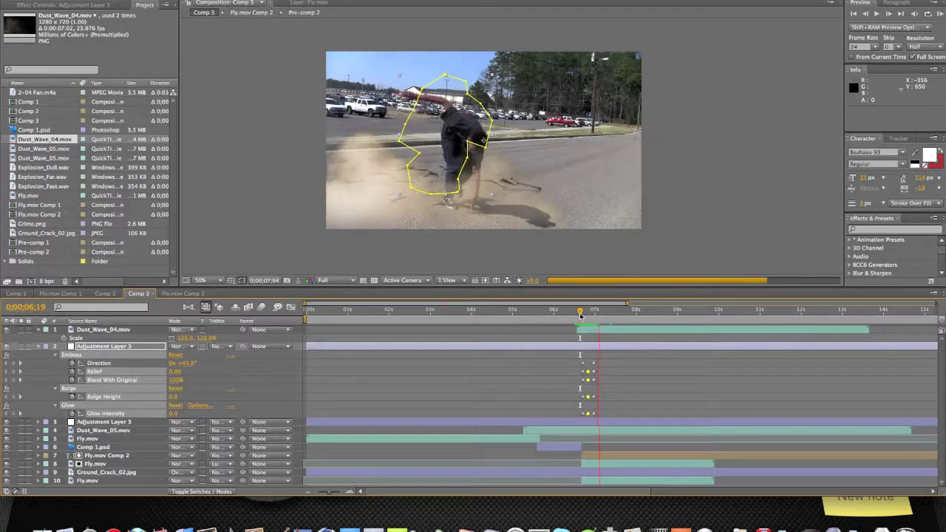
key("space")
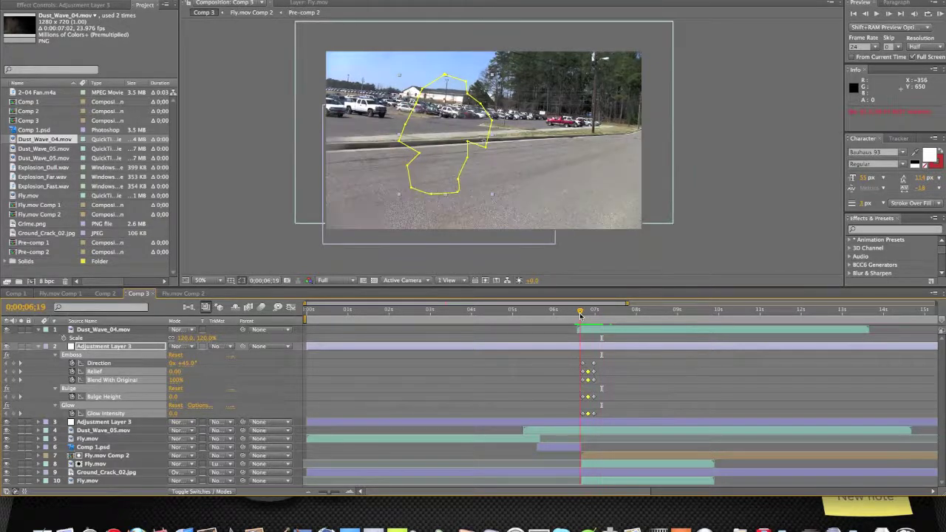
key("space")
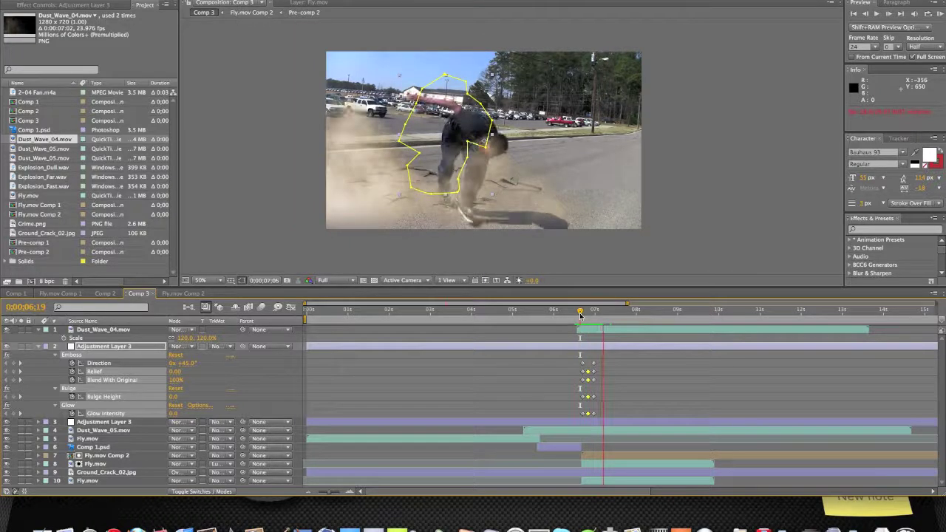
key("space")
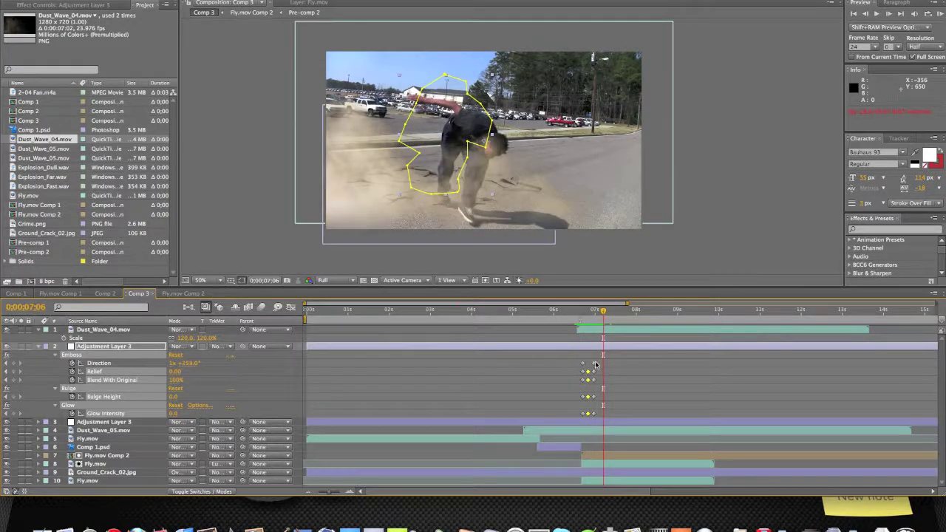
left_click(581, 316)
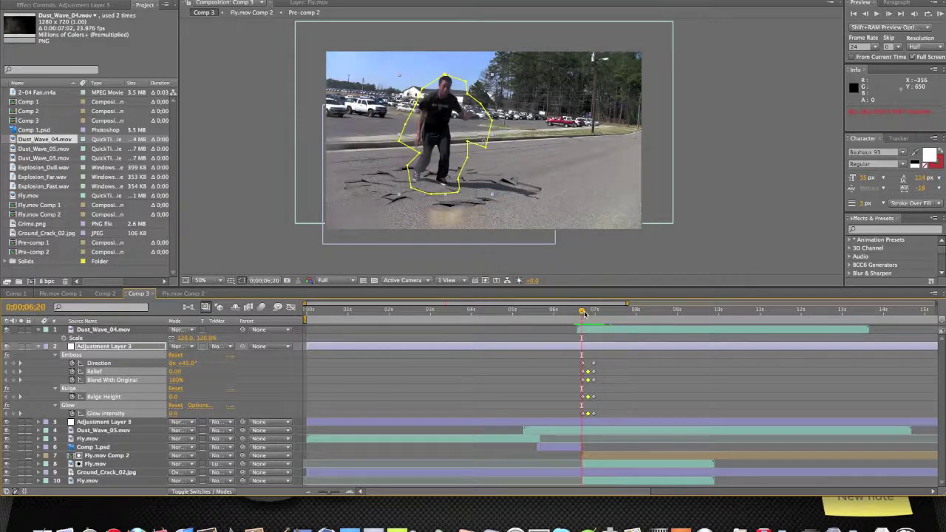
mouse_move(584, 314)
left_mouse_down()
mouse_move(597, 315)
mouse_move(589, 318)
left_mouse_up()
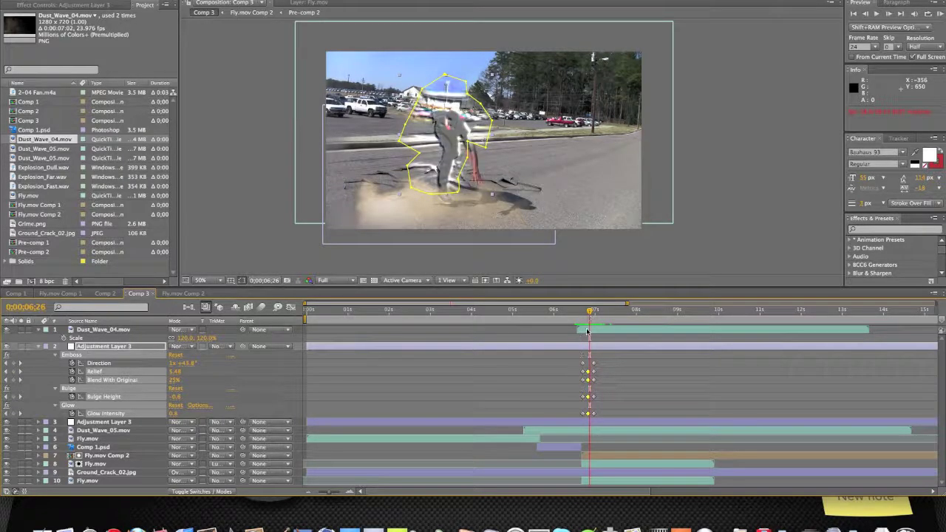
left_click(588, 332)
Step: Select all of Adjustment Layer 3's effect keyframes and nudge Direction earlier to about 6;27
left_click_drag(590, 312, 581, 315)
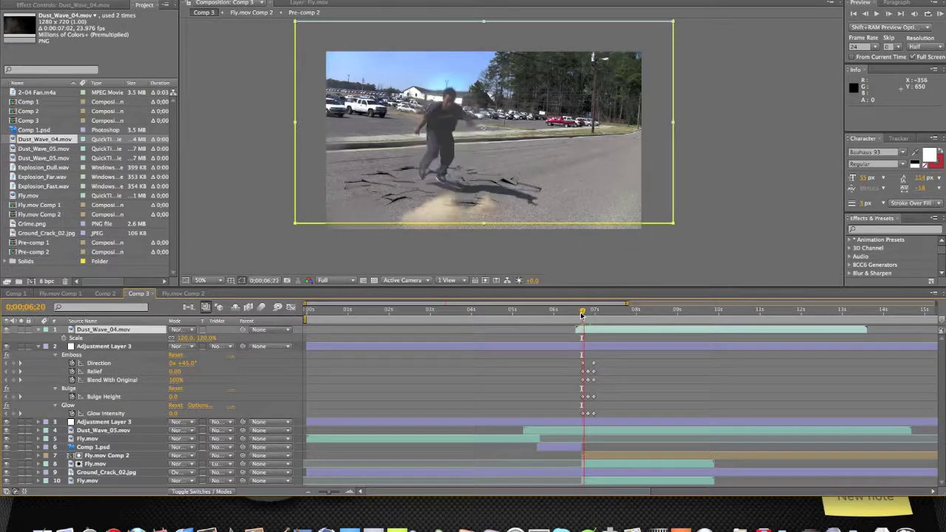
key("Page_Down")
key("Page_Down")
key("Page_Down")
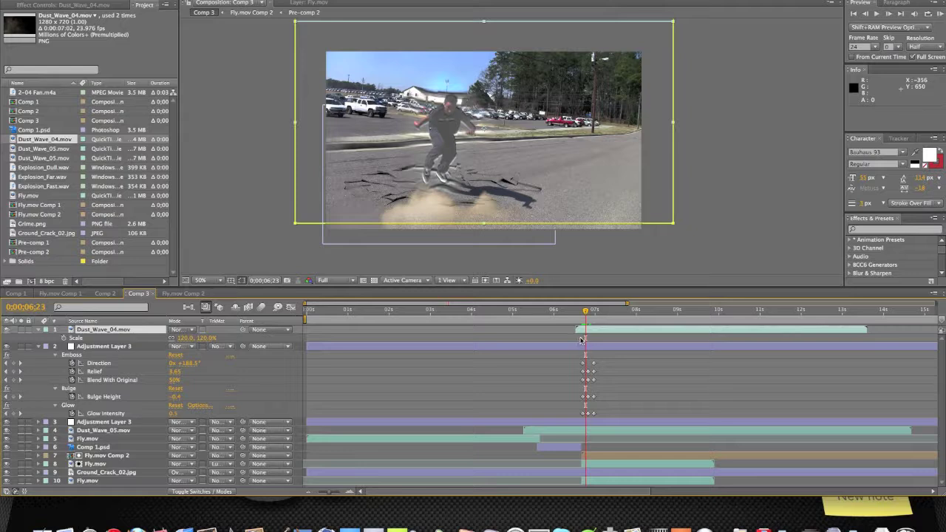
left_click_drag(599, 362, 581, 420)
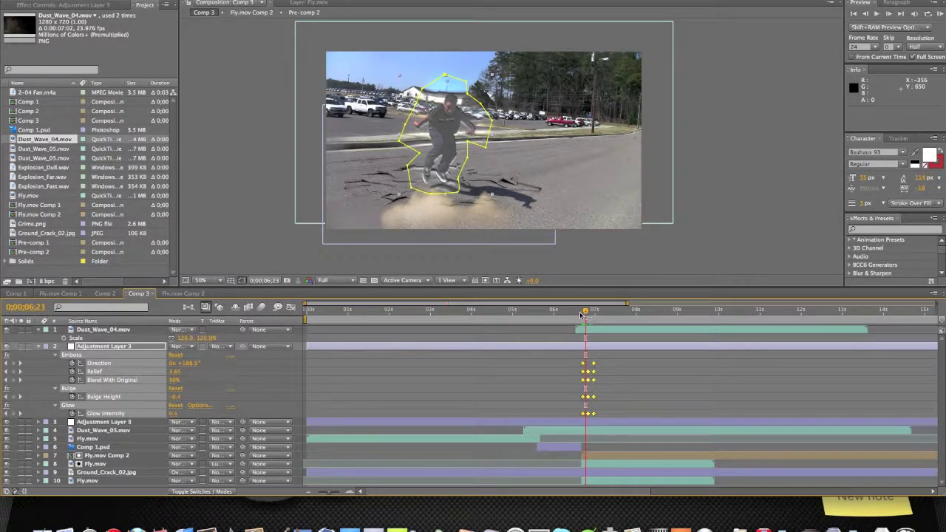
left_click_drag(581, 315, 579, 315)
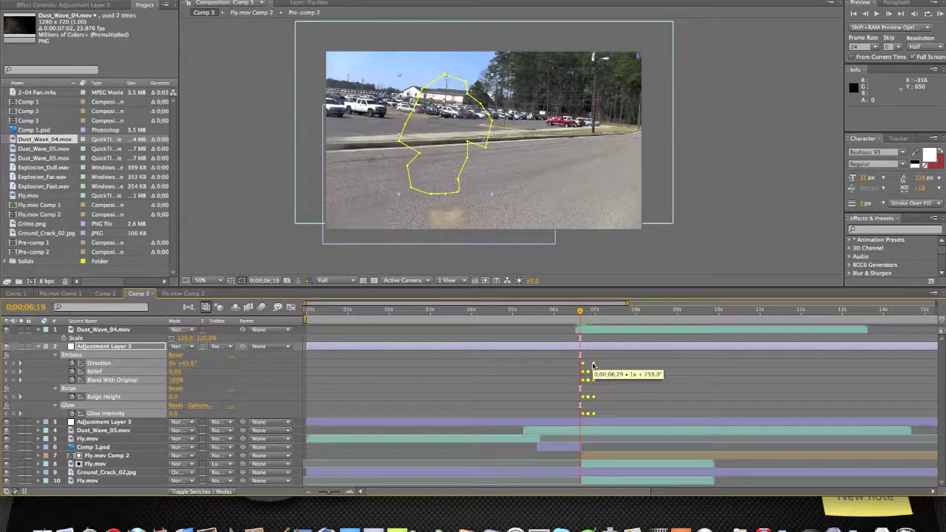
left_click_drag(593, 365, 590, 365)
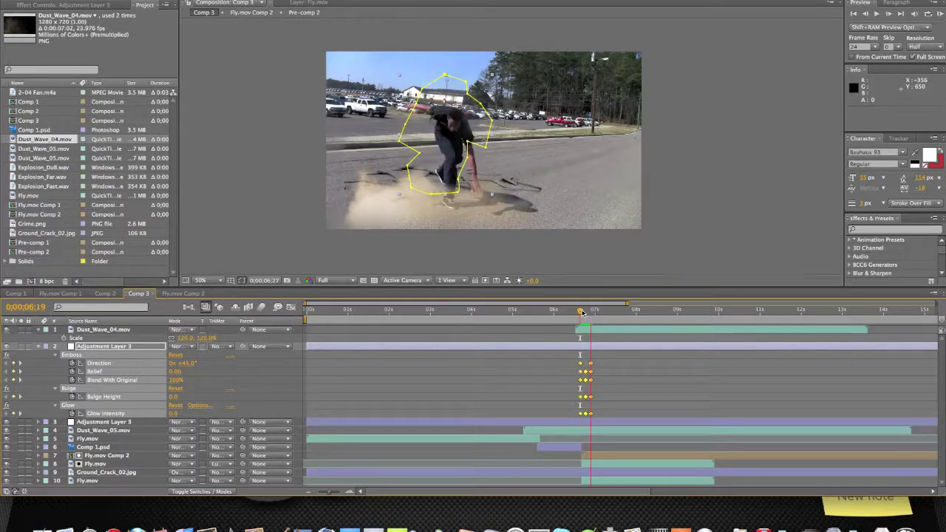
key("space")
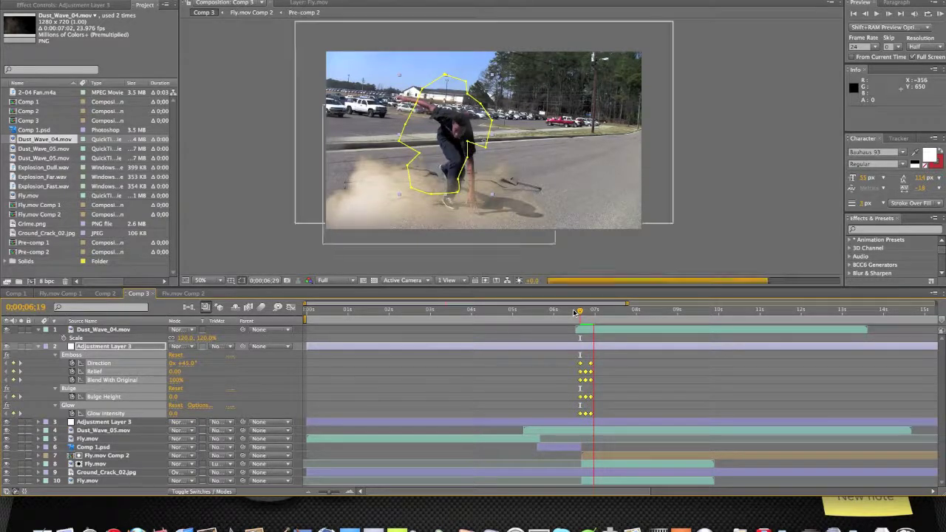
left_click(574, 312)
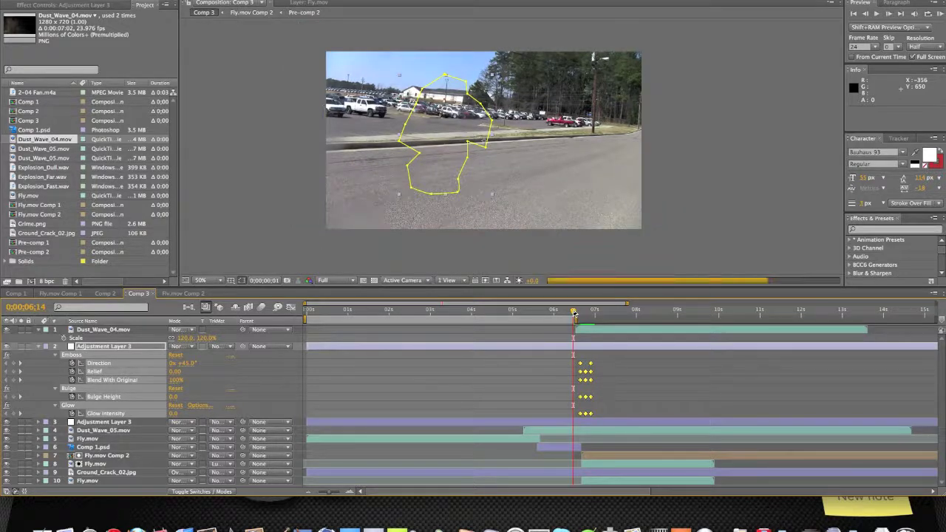
key("KP_0")
scroll(590, 341, "right", 3)
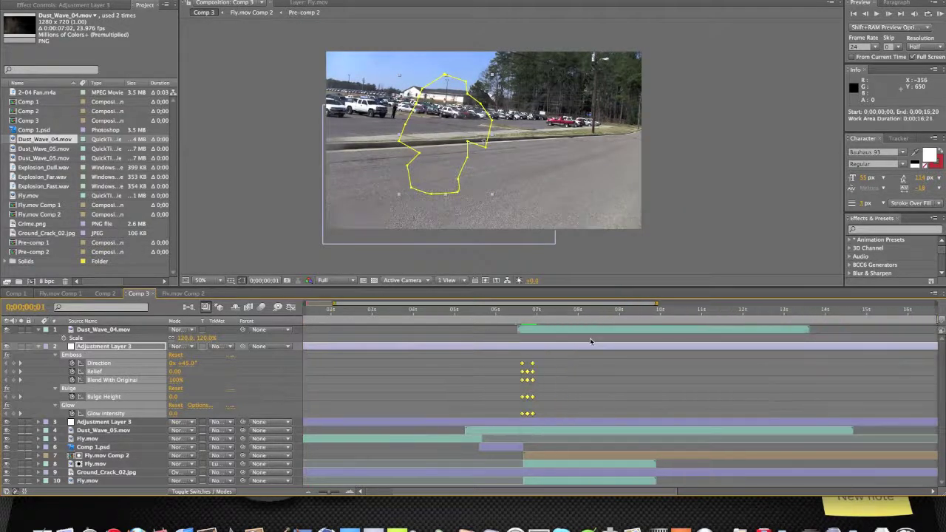
left_click(515, 312)
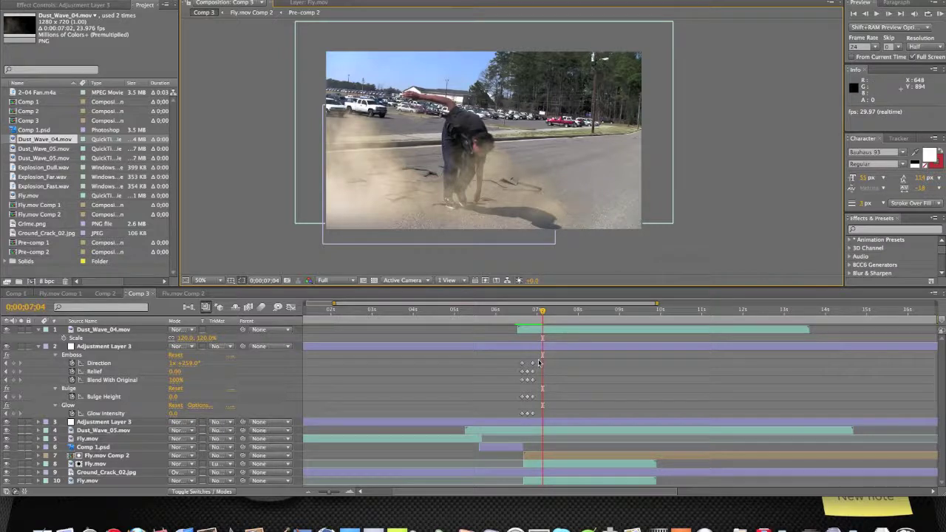
left_click_drag(539, 361, 535, 417)
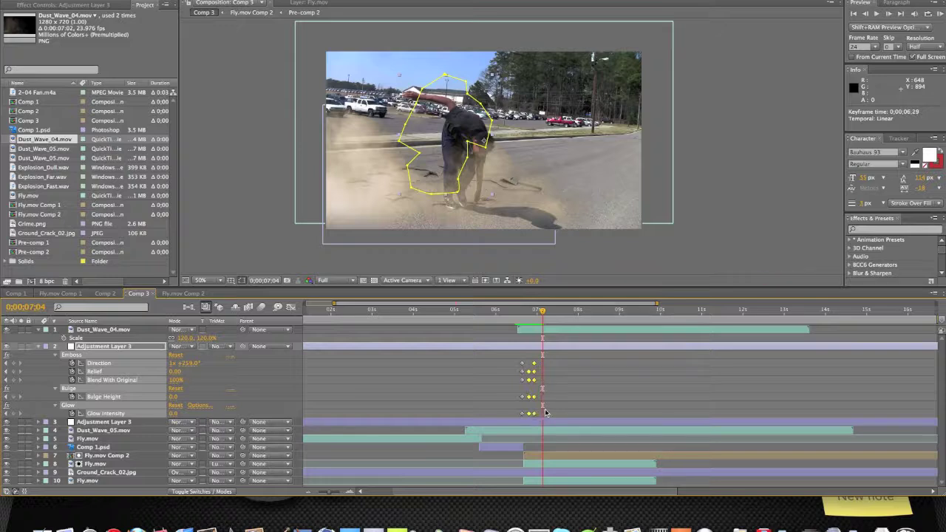
left_click(547, 411)
left_click_drag(531, 416, 537, 358)
left_click_drag(538, 313, 534, 314)
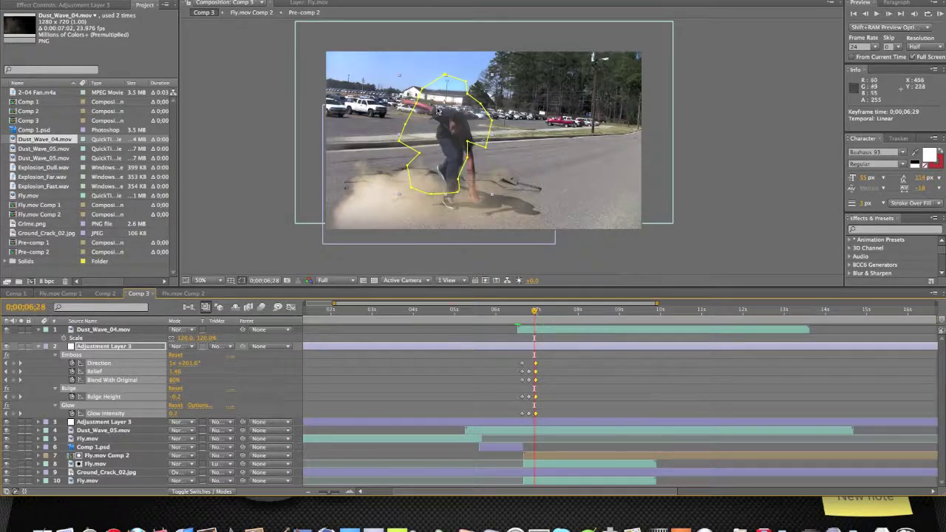
left_click(237, 129)
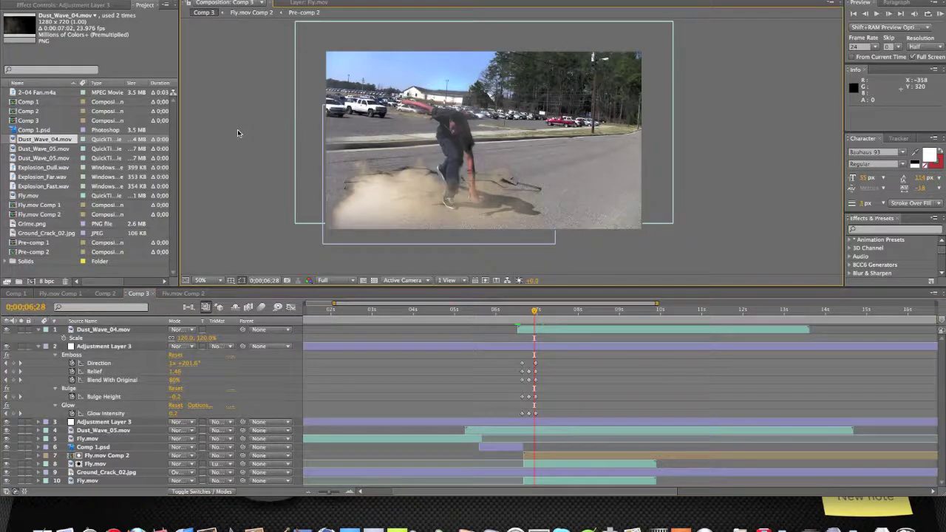